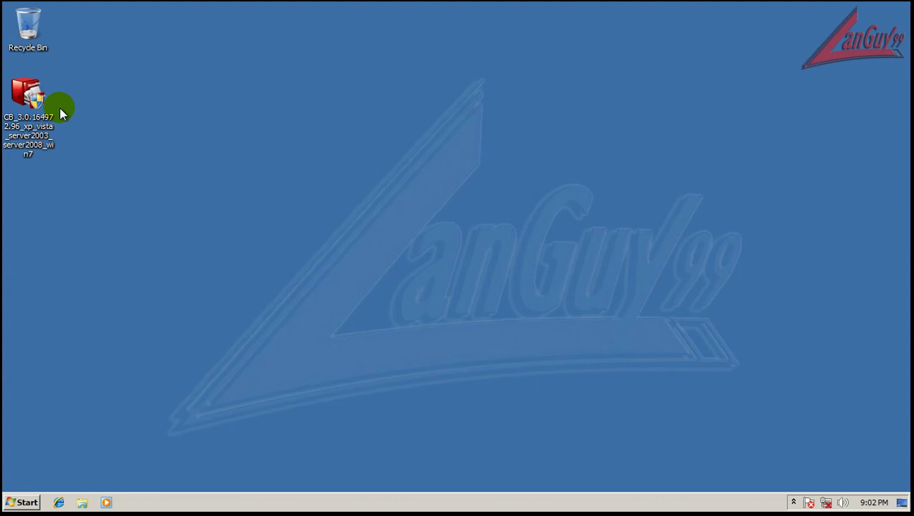
# Launch Internet Explorer from the taskbar quick-launch icon.
pyautogui.click(16, 133)
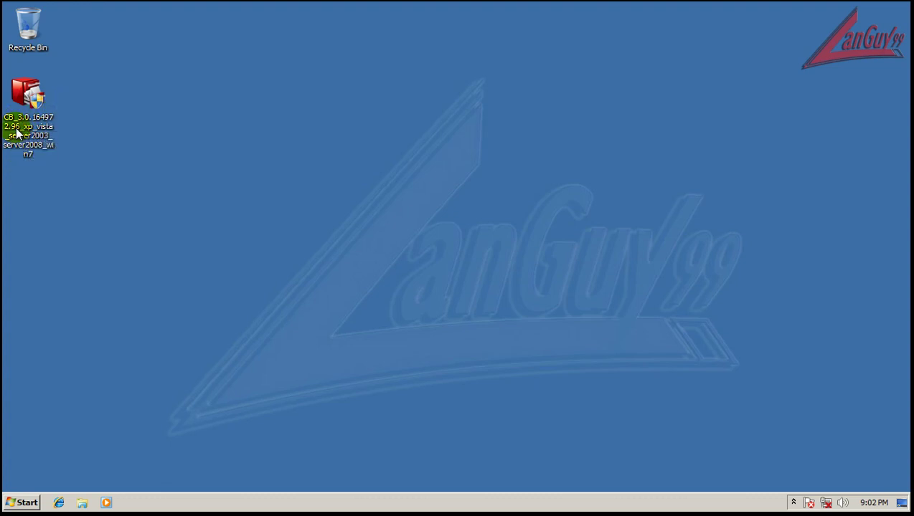
pyautogui.click(225, 137)
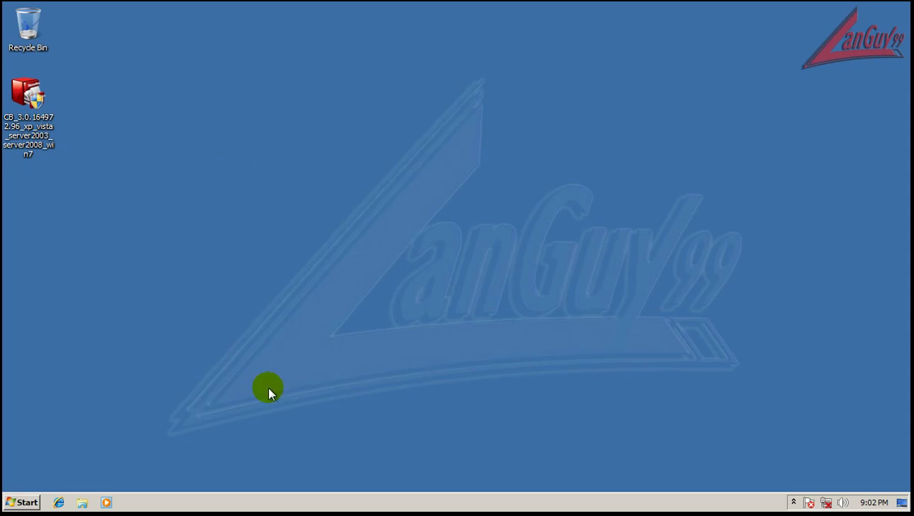
pyautogui.click(59, 503)
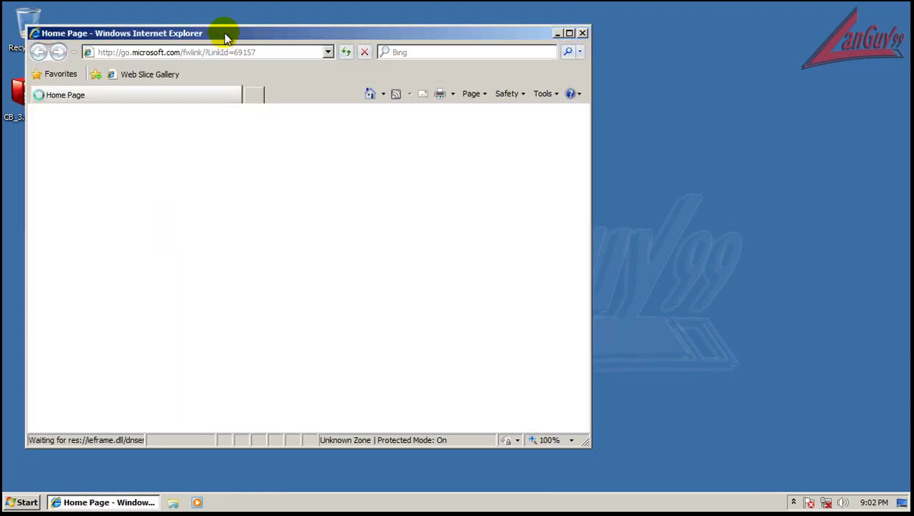
# Postpone the Internet Explorer 8 setup, close the extra tab and load the MSN home page.
pyautogui.moveTo(224, 33); pyautogui.dragTo(346, 24)
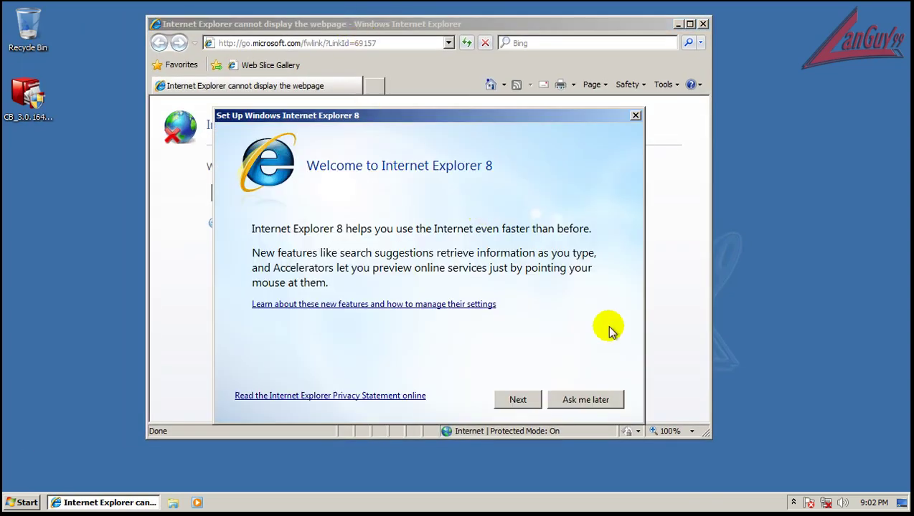
pyautogui.click(586, 399)
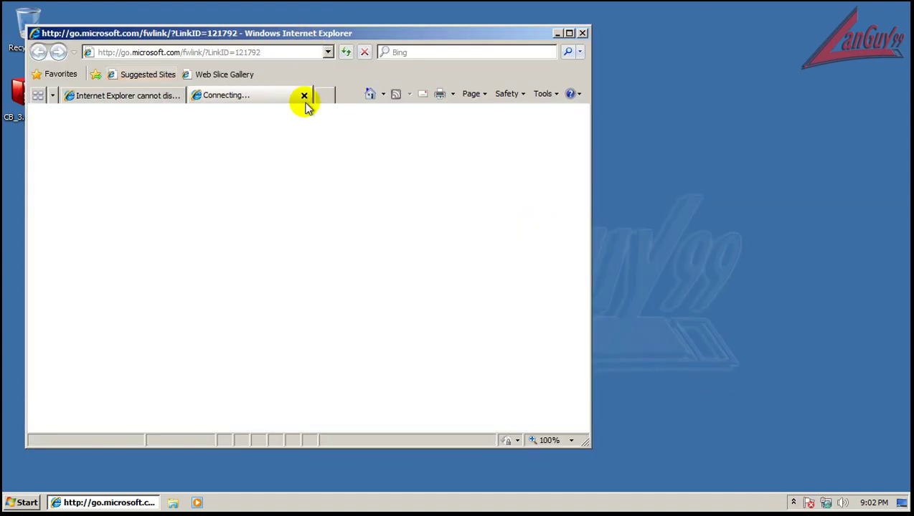
pyautogui.click(304, 97)
pyautogui.moveTo(310, 36); pyautogui.dragTo(442, 30)
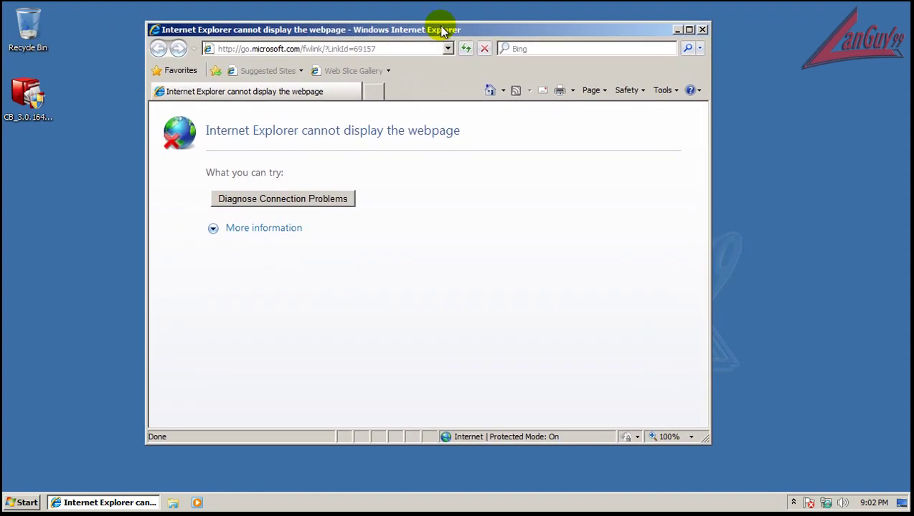
pyautogui.click(489, 92)
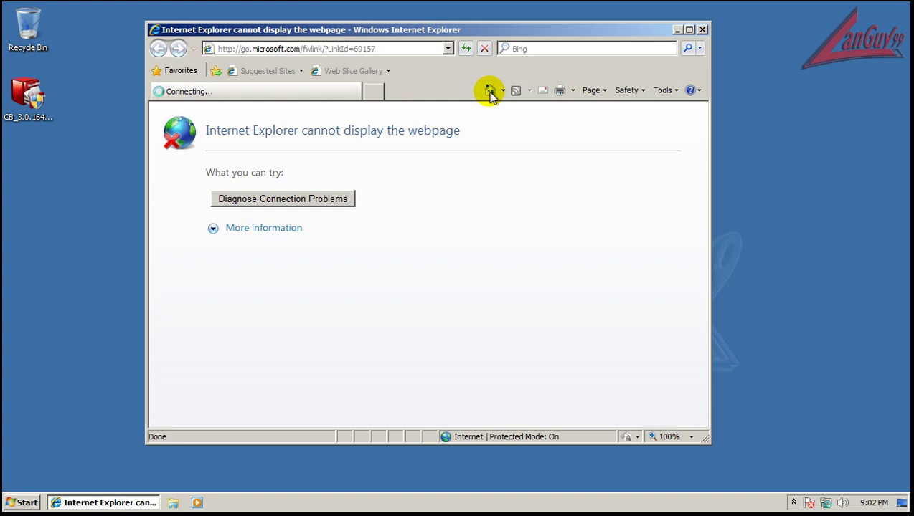
pyautogui.click(308, 200)
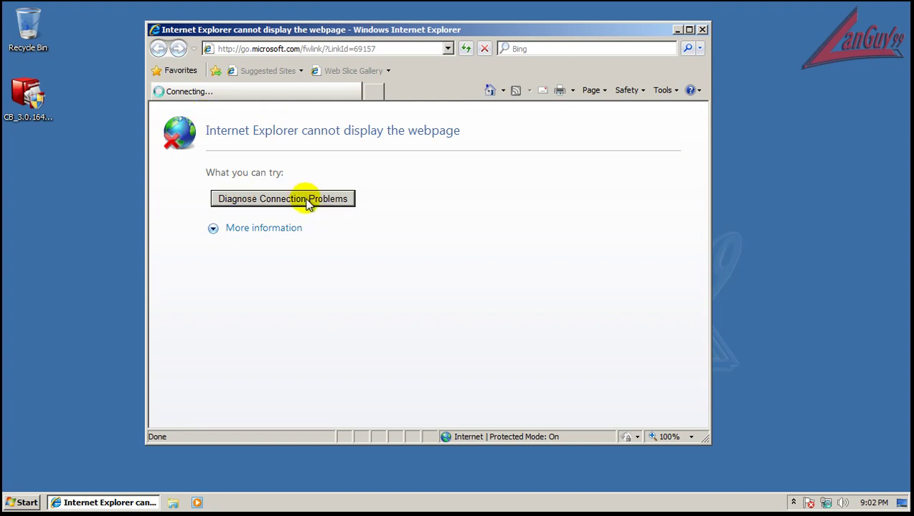
pyautogui.click(489, 91)
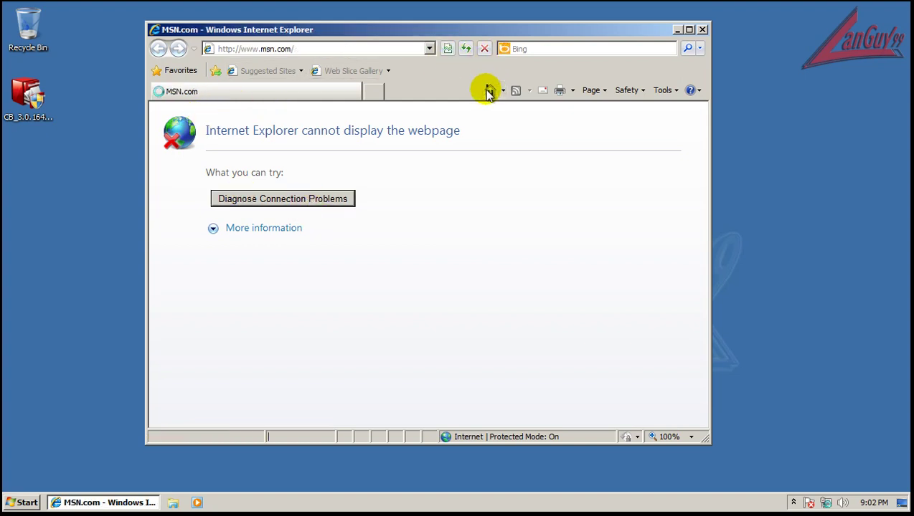
# Go to backup.comodo.com and maximize the browser window.
pyautogui.click(373, 48)
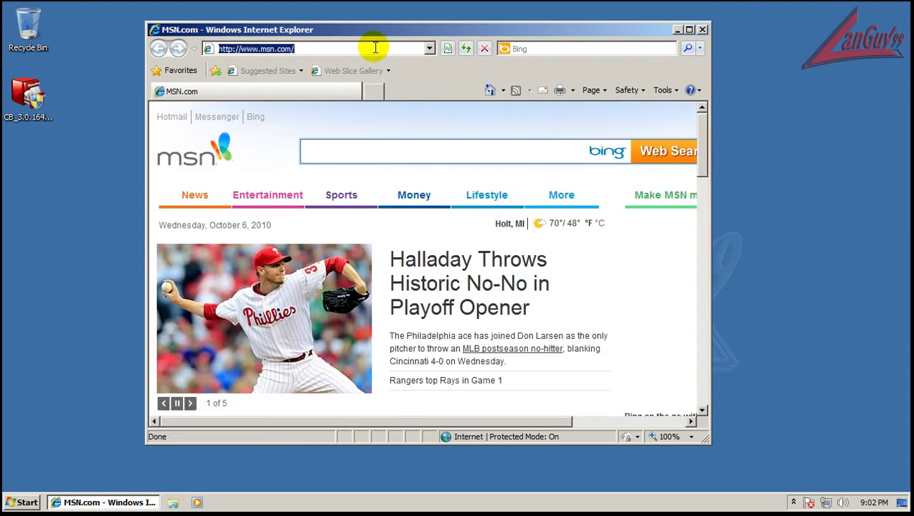
pyautogui.write('backup.c')
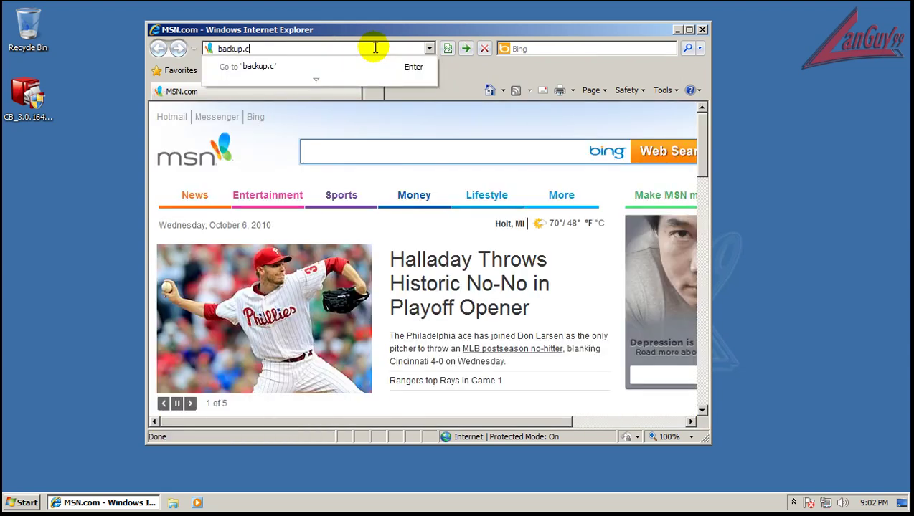
pyautogui.write('omodo.com')
pyautogui.press('Return')
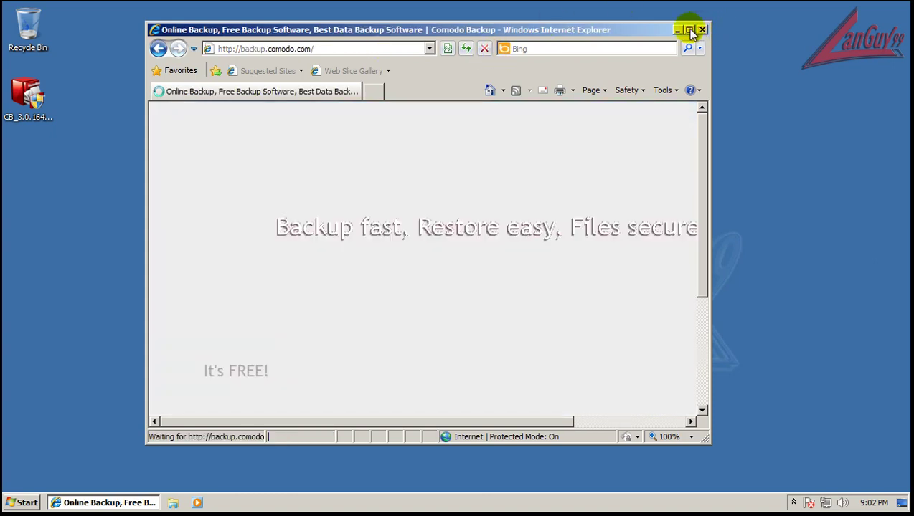
pyautogui.click(689, 30)
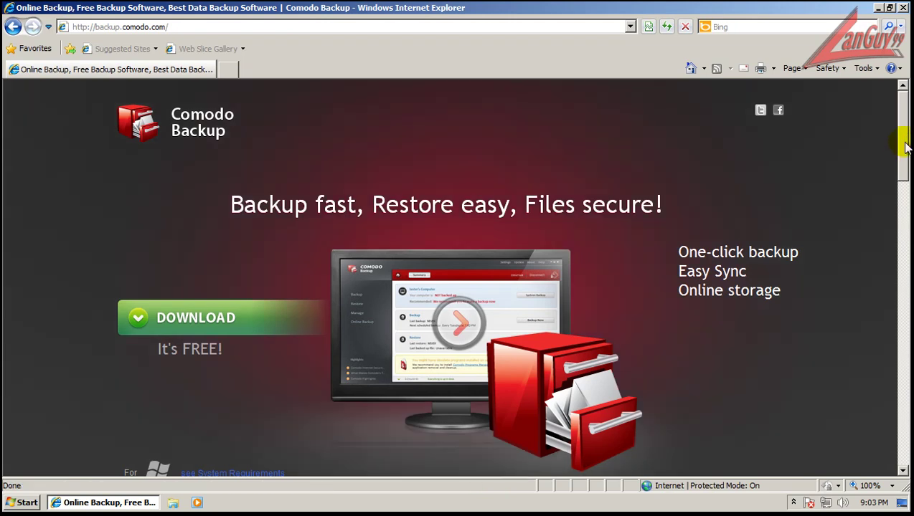
# Try the Download link, then view the Smart Profiles, User Interface and Expert Help feature panels.
pyautogui.click(199, 320)
pyautogui.moveTo(903, 139); pyautogui.dragTo(898, 233)
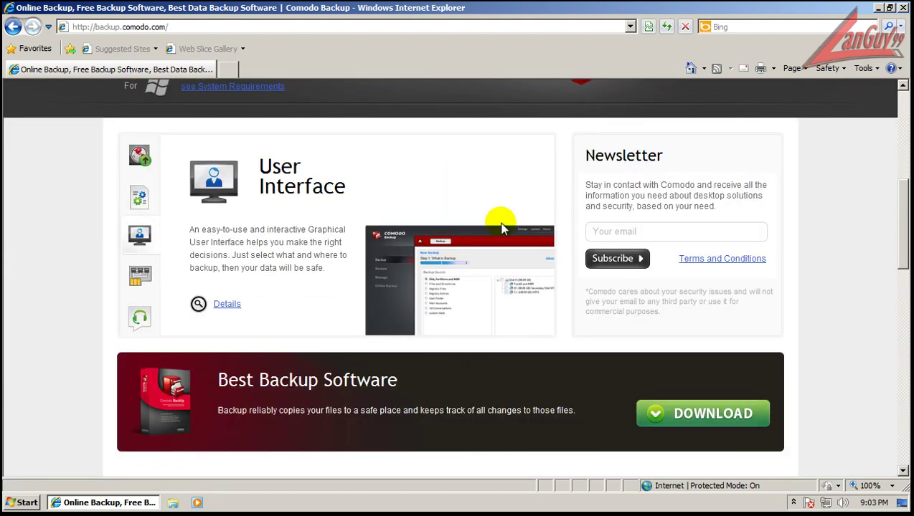
pyautogui.click(141, 200)
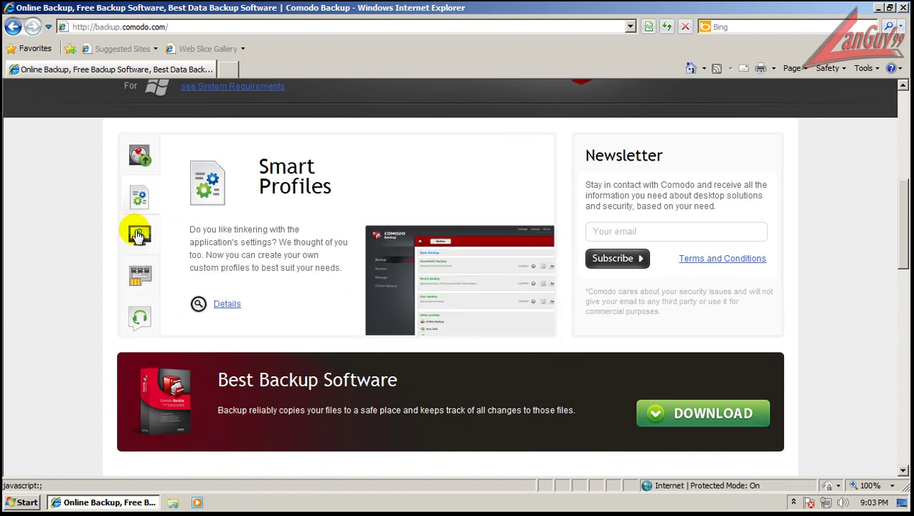
pyautogui.click(135, 234)
pyautogui.click(137, 273)
pyautogui.click(139, 320)
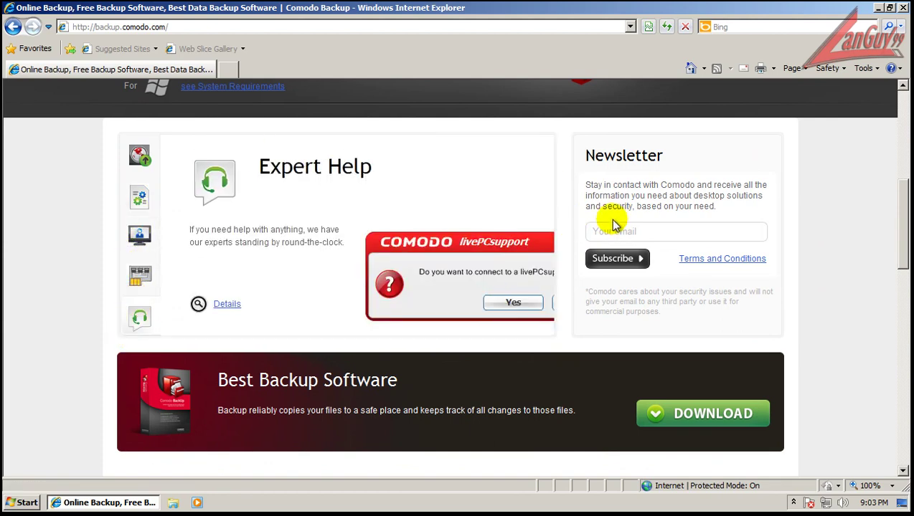
pyautogui.moveTo(900, 271); pyautogui.dragTo(873, 110)
# Close the browser and run the CB_3.0 installer from the desktop, approving the UAC prompt.
pyautogui.click(900, 8)
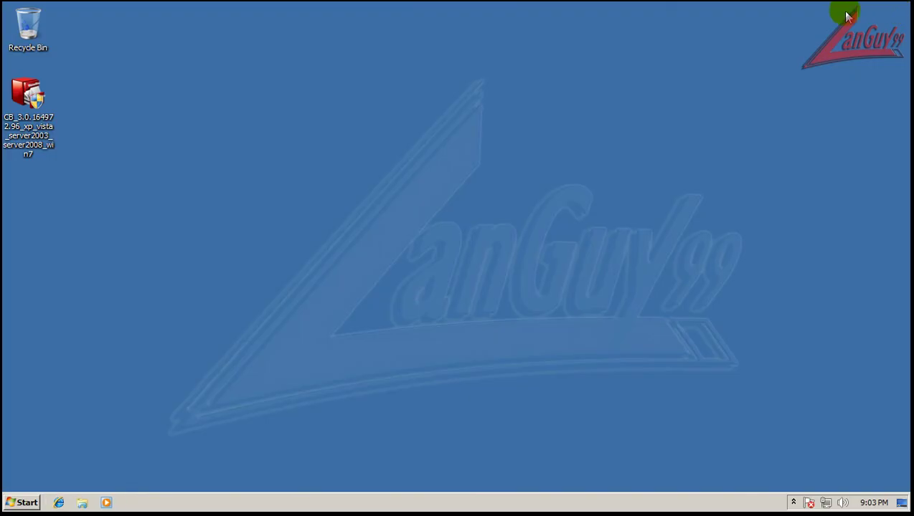
pyautogui.doubleClick(27, 93)
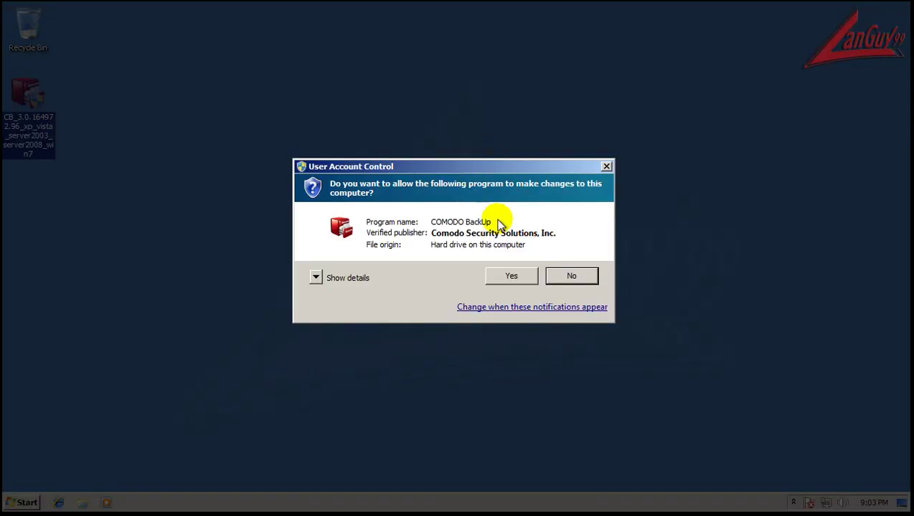
pyautogui.click(506, 276)
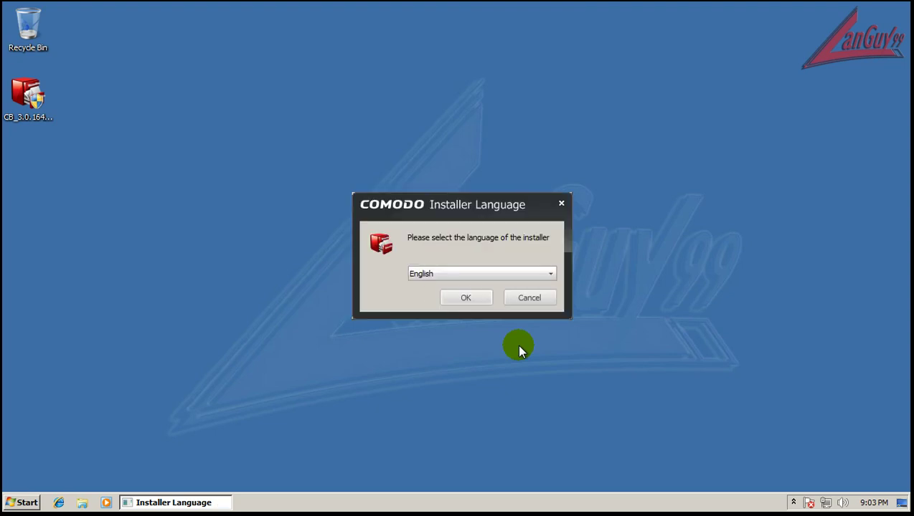
# Install BackUp 3.0 in English to the default location, skip the activation e-mail, and reboot.
pyautogui.click(449, 294)
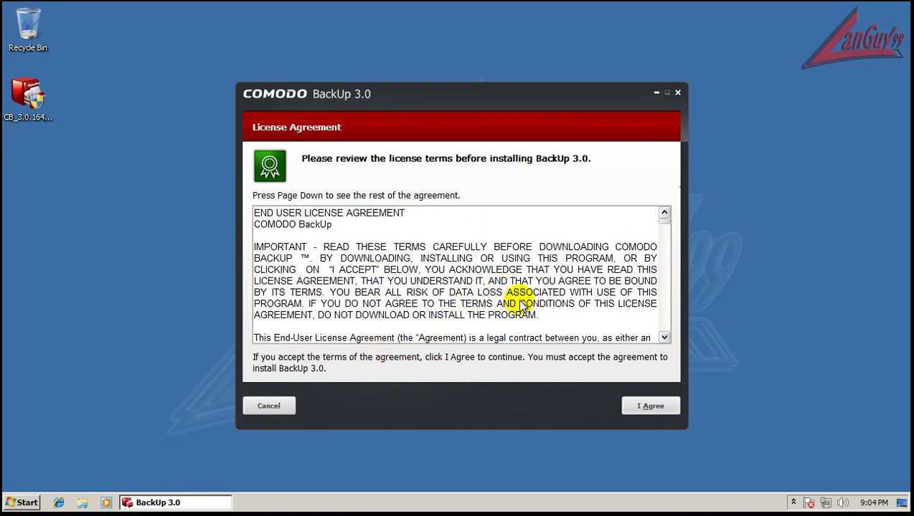
pyautogui.click(641, 407)
pyautogui.click(641, 407)
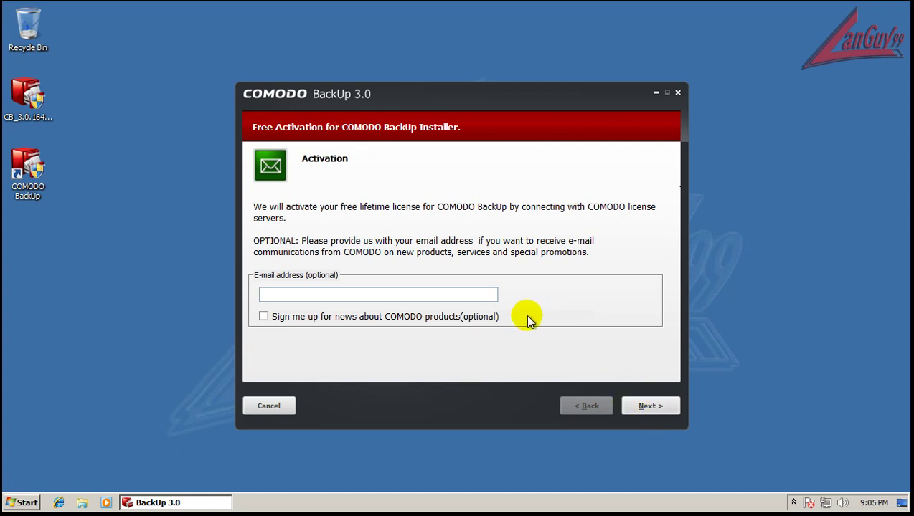
pyautogui.click(659, 408)
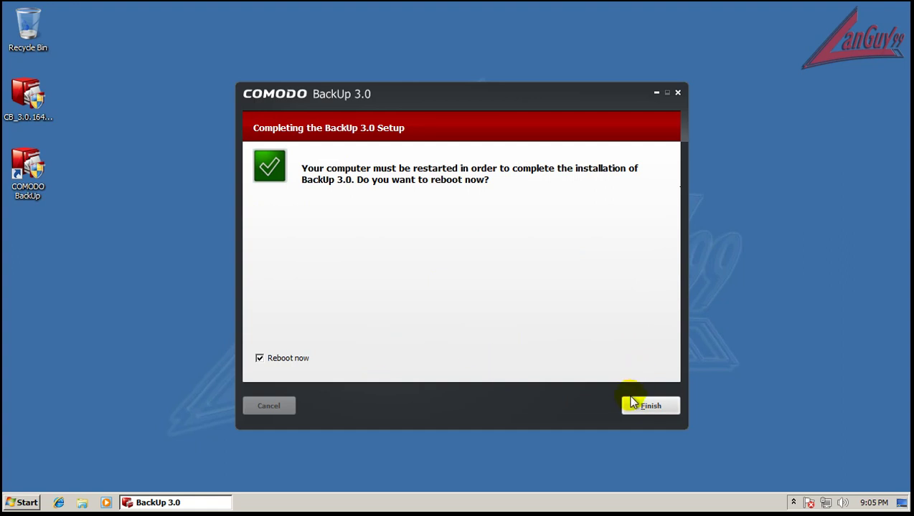
pyautogui.click(650, 407)
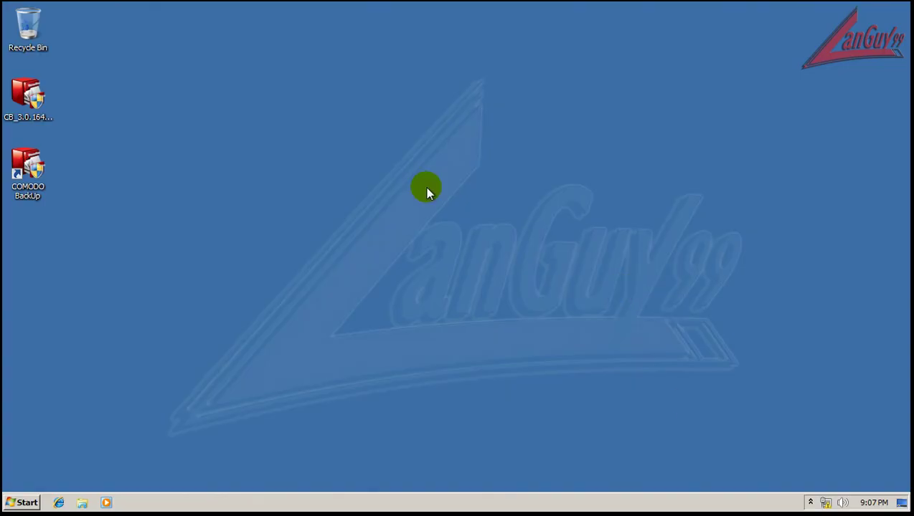
# Launch COMODO BackUp from its desktop shortcut, approve the UAC prompt, and nudge the window right.
pyautogui.doubleClick(28, 168)
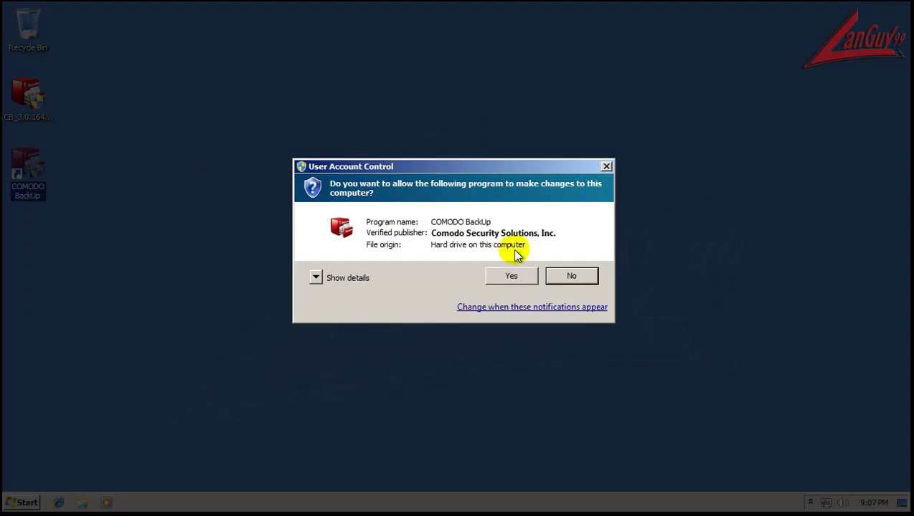
pyautogui.click(509, 278)
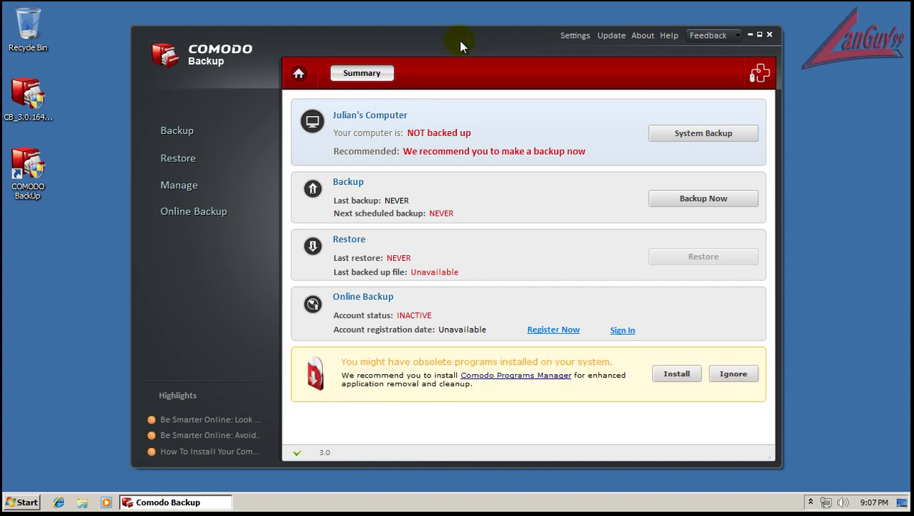
pyautogui.moveTo(460, 45); pyautogui.dragTo(467, 46)
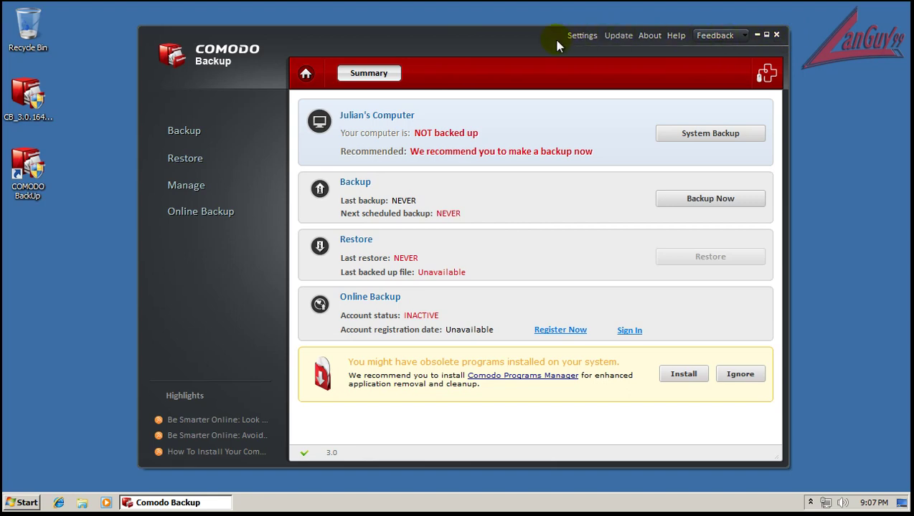
# Open settings, inspect Comodo's right-click shell entries, run the update check and dismiss the version details.
pyautogui.click(585, 36)
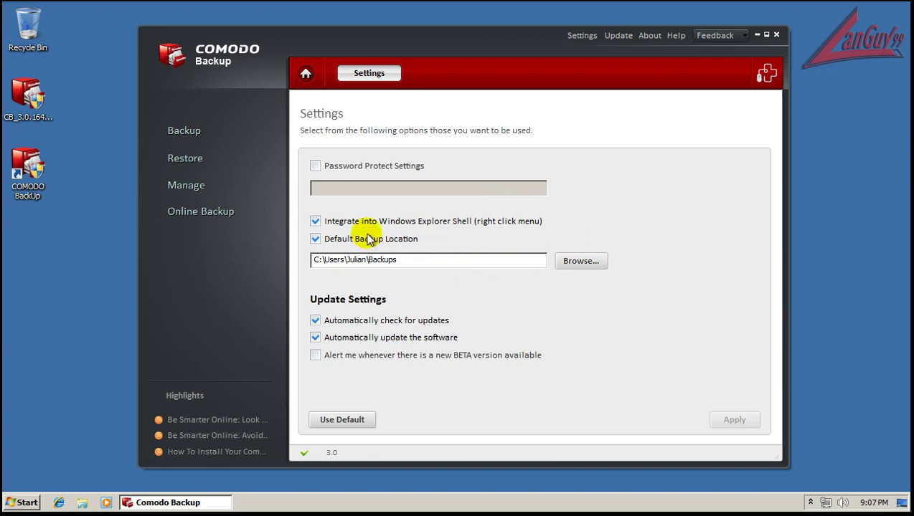
pyautogui.rightClick(29, 42)
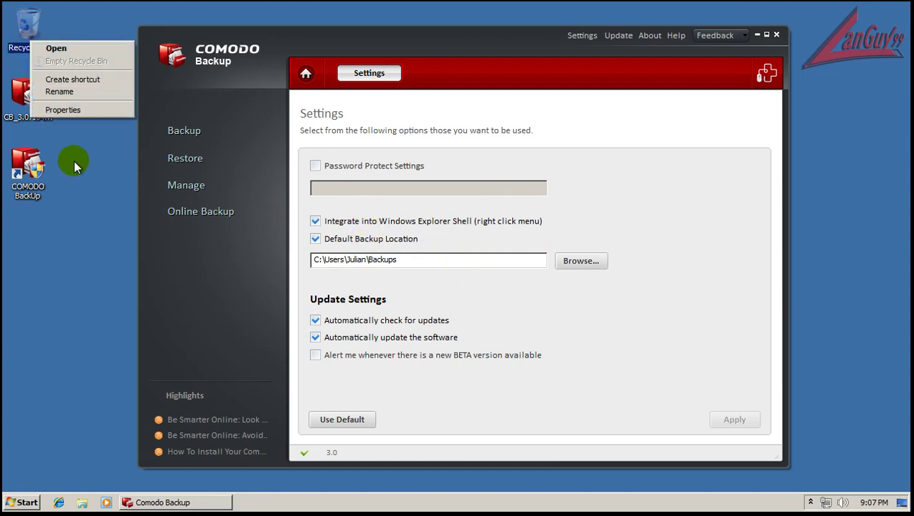
pyautogui.rightClick(23, 108)
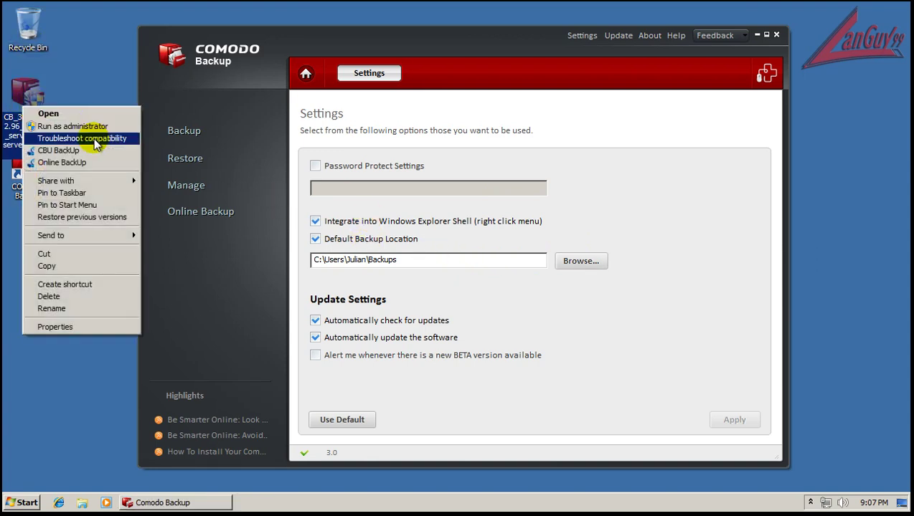
pyautogui.click(617, 208)
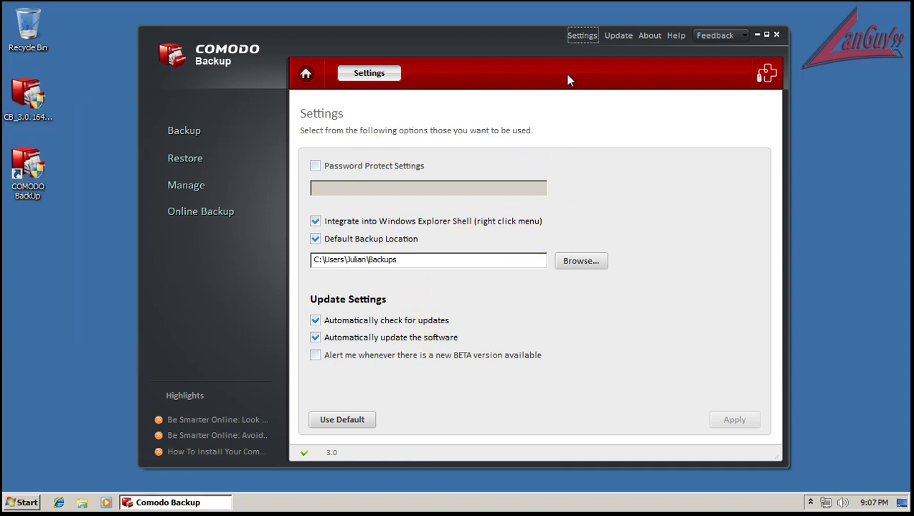
pyautogui.click(618, 36)
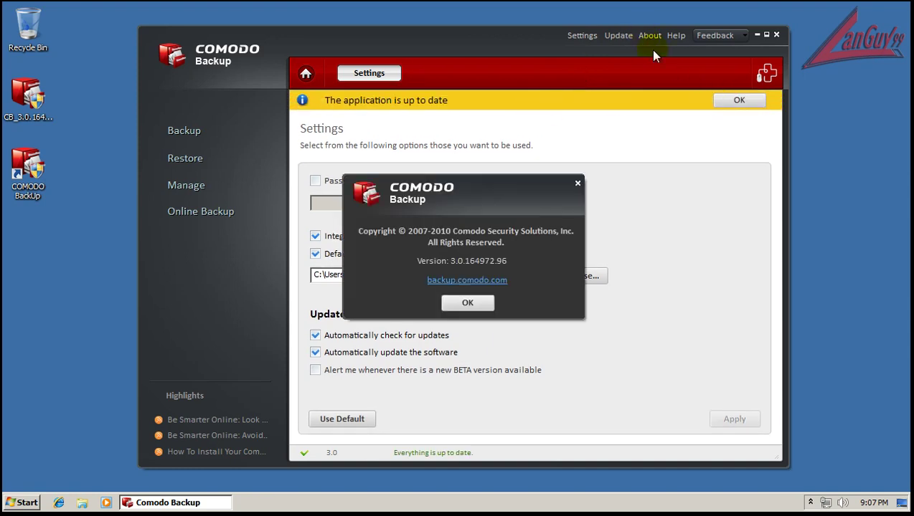
pyautogui.click(467, 303)
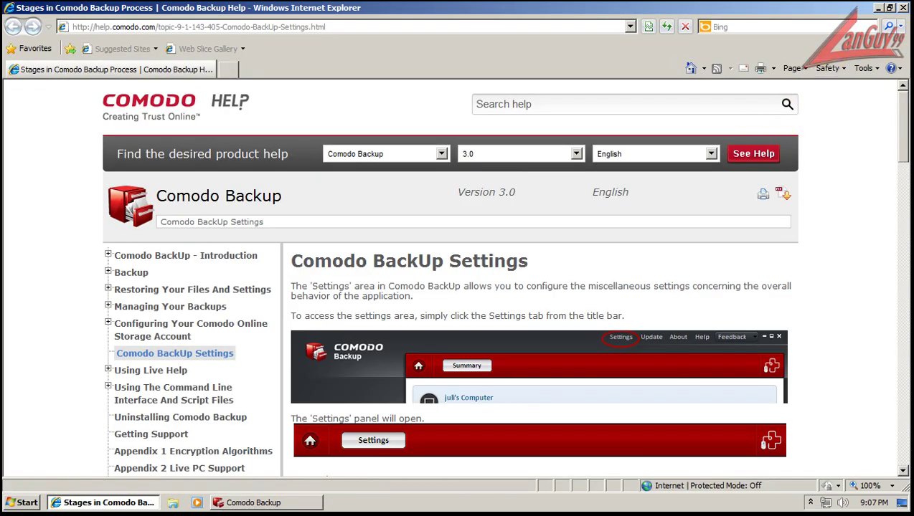
# Scroll through the Comodo BackUp Settings help topic on opening the Settings panel.
pyautogui.moveTo(902, 152); pyautogui.dragTo(903, 171)
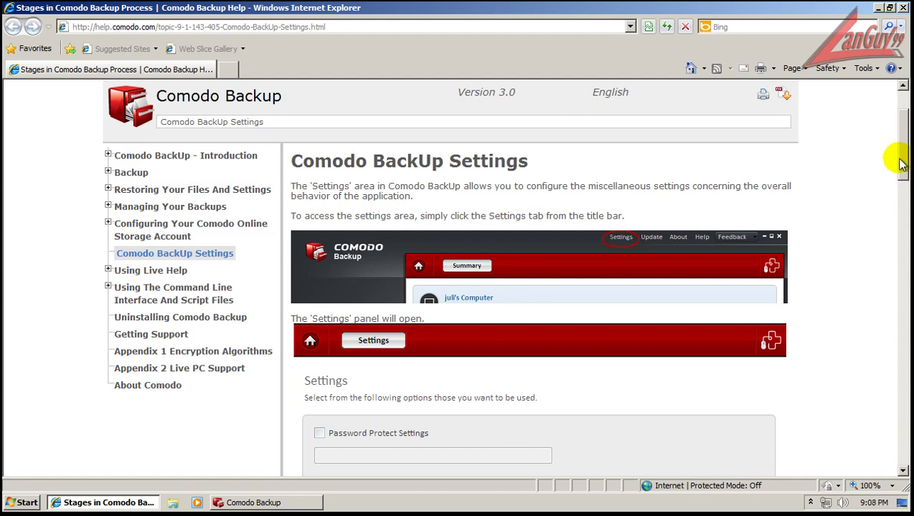
pyautogui.moveTo(902, 160); pyautogui.dragTo(900, 142)
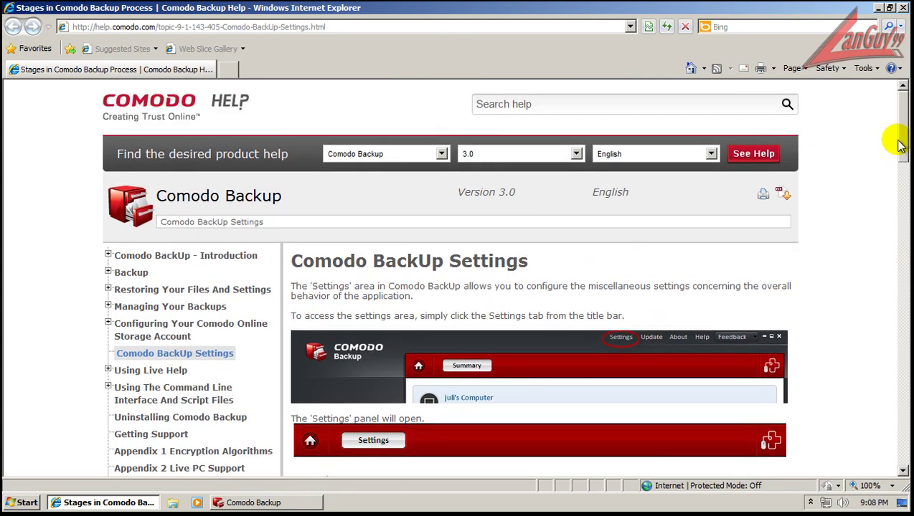
pyautogui.scroll(-1, 901, 147)
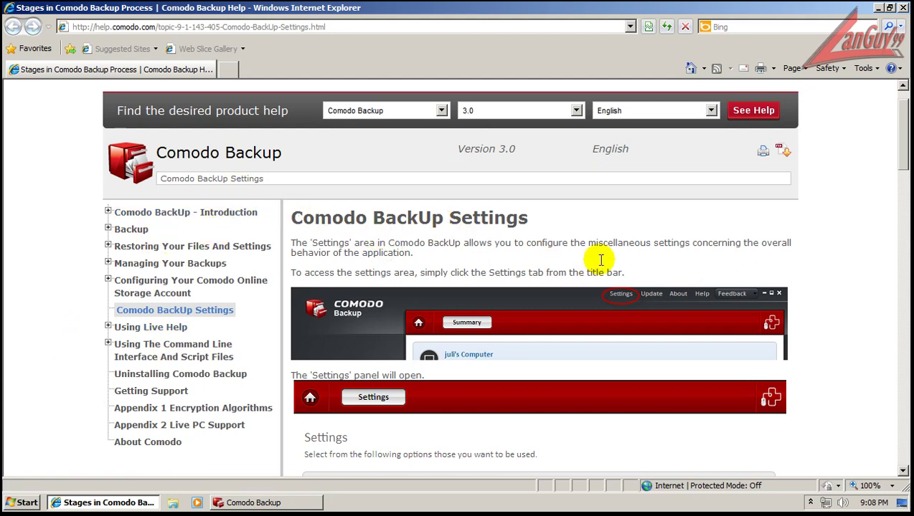
# Close the help browser, toggle Password Protect Settings, return Home and ignore the Programs Manager banner.
pyautogui.click(902, 7)
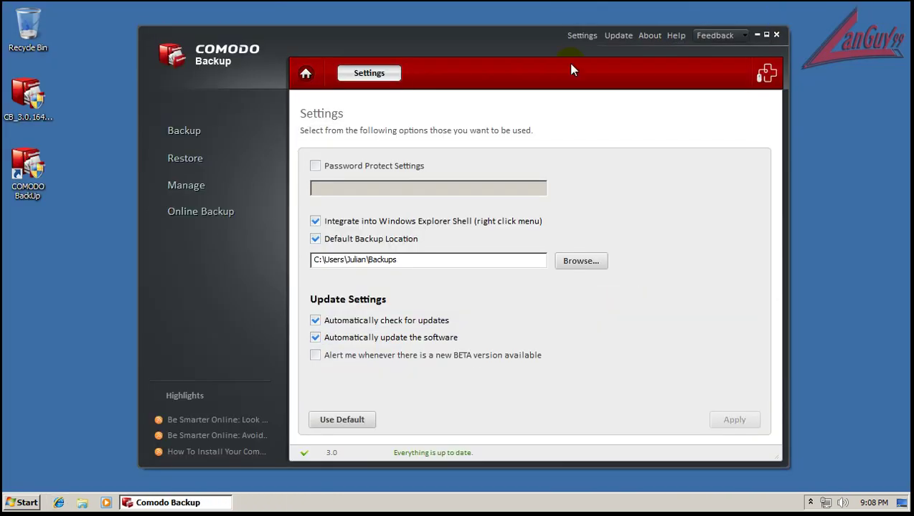
pyautogui.click(376, 167)
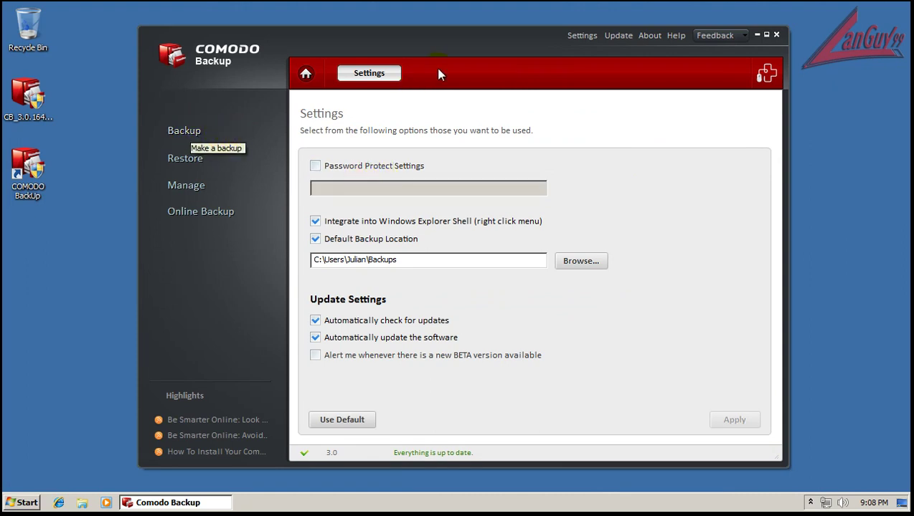
pyautogui.click(306, 76)
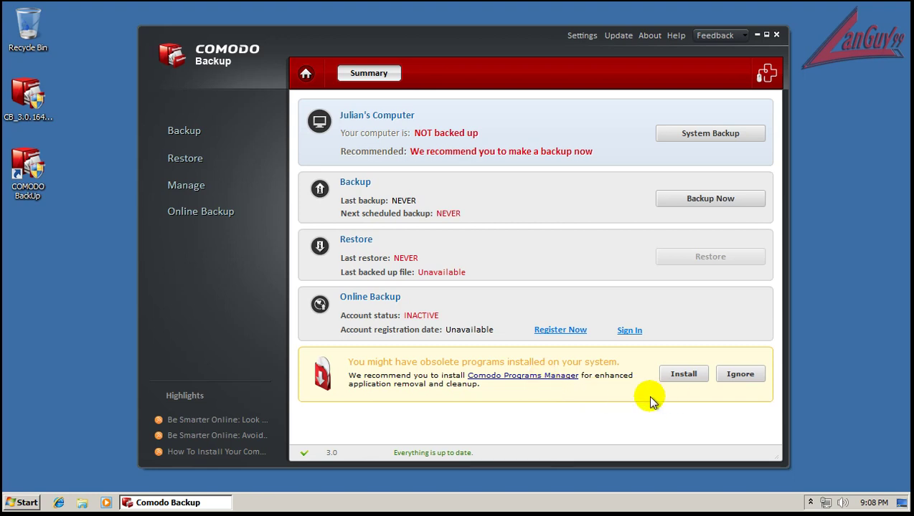
pyautogui.click(738, 374)
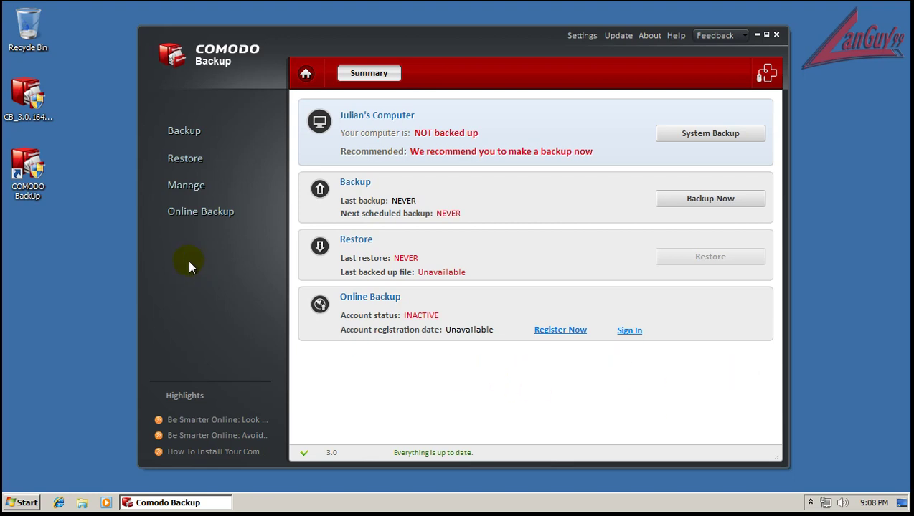
# On the Backup page, expand and collapse the Location for Documents, Media and User Backup profiles.
pyautogui.click(200, 136)
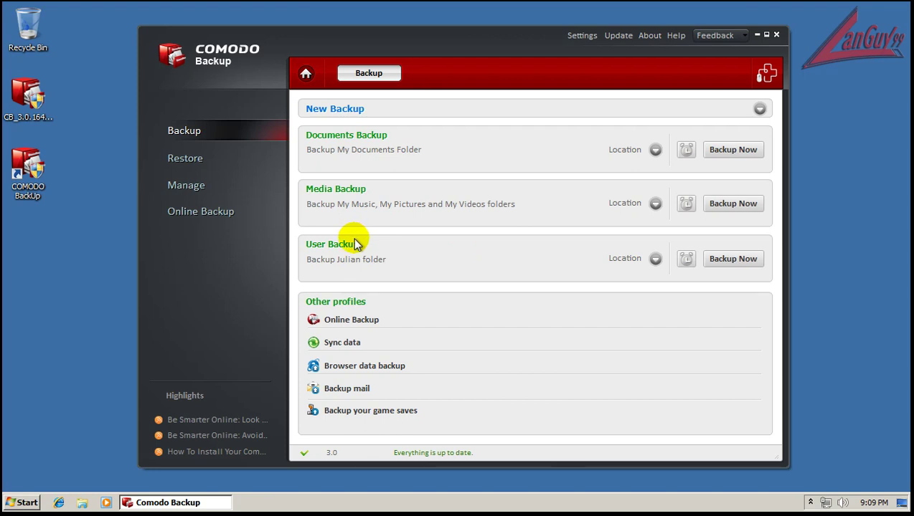
pyautogui.click(655, 151)
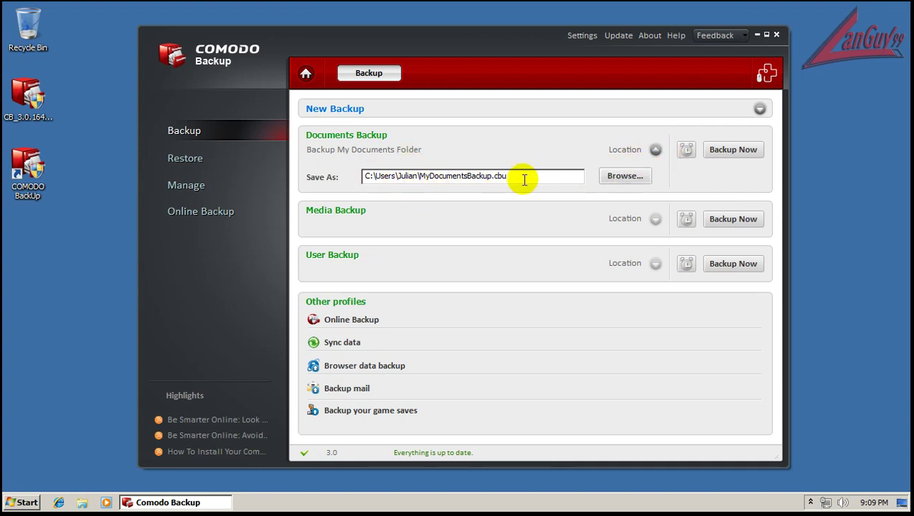
pyautogui.click(519, 175)
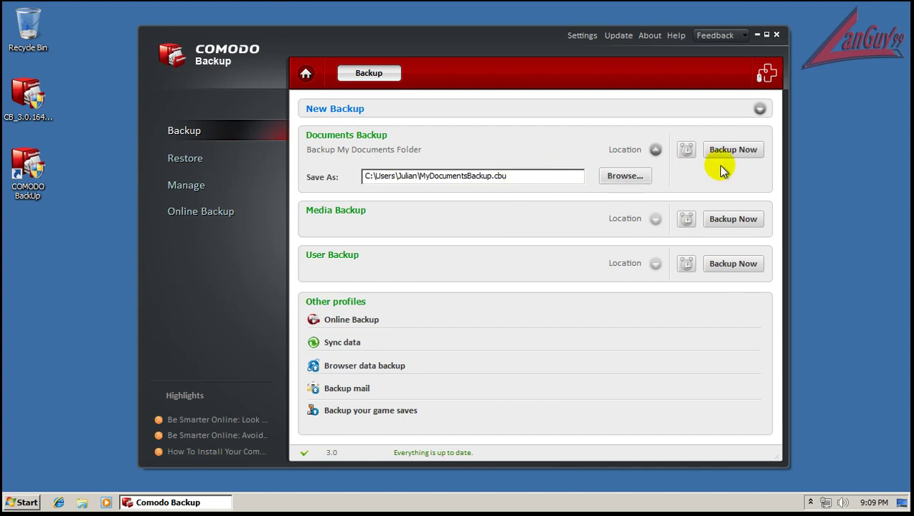
pyautogui.click(654, 150)
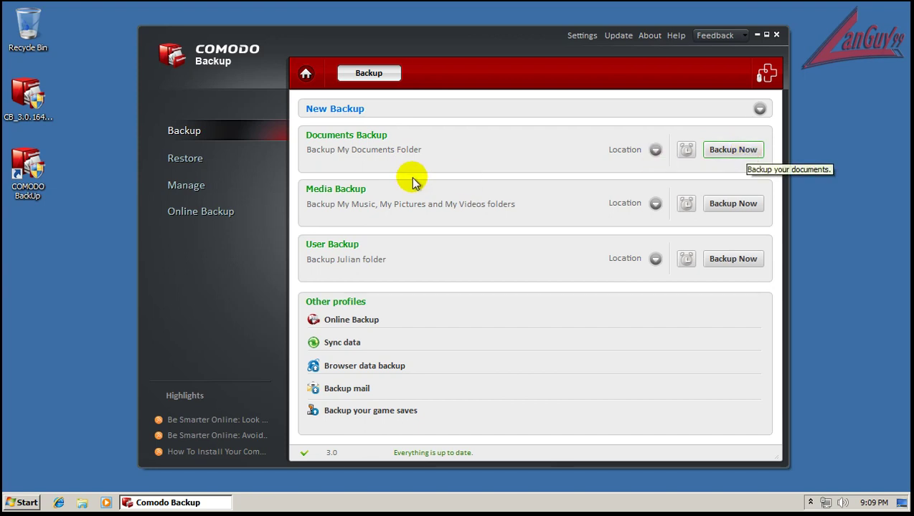
pyautogui.click(654, 203)
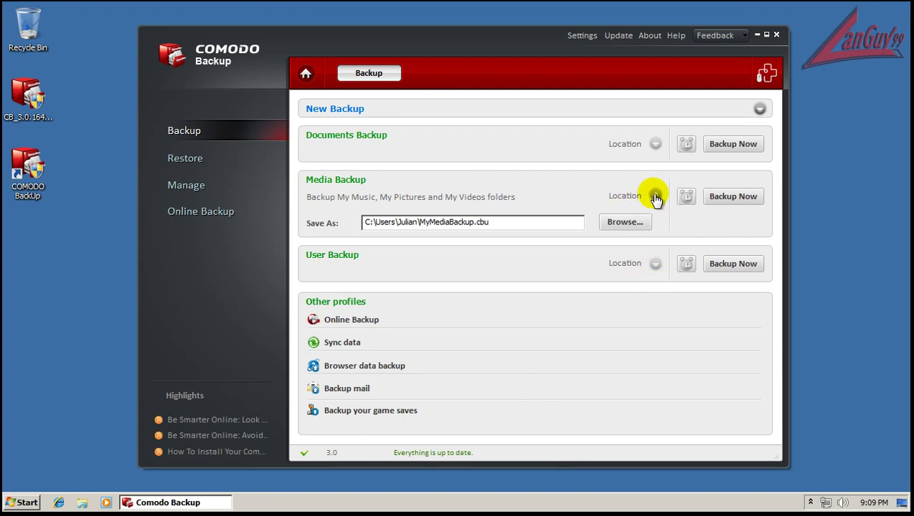
pyautogui.click(653, 195)
pyautogui.click(655, 264)
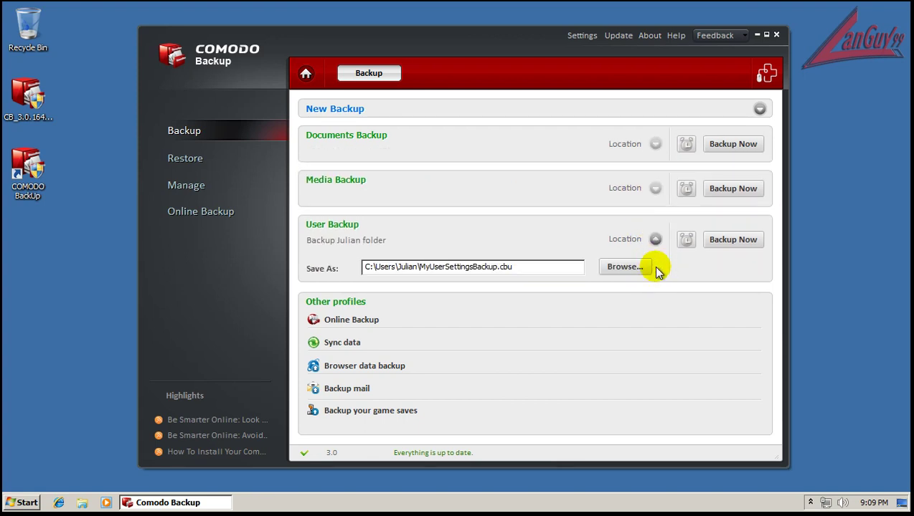
pyautogui.click(655, 240)
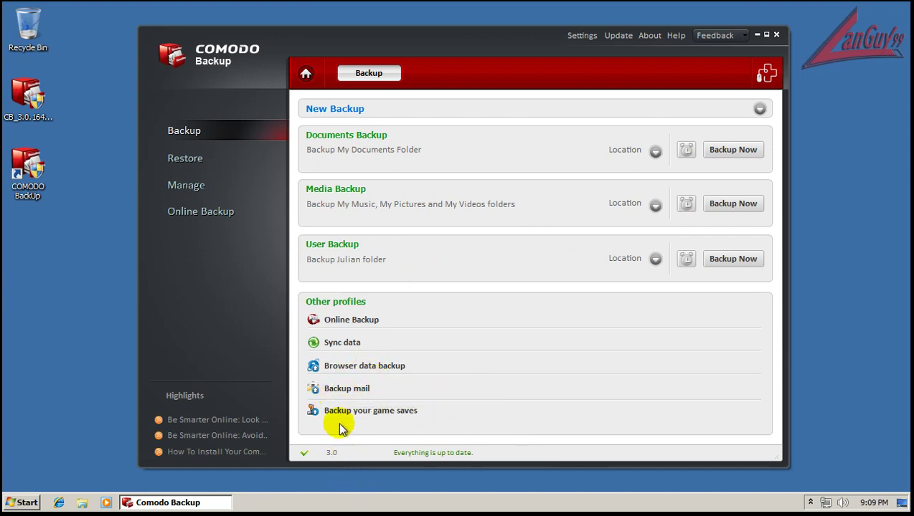
# Open the online storage registration, maximize the window, and compare the 200GB and 10GB plans.
pyautogui.click(347, 321)
pyautogui.click(331, 360)
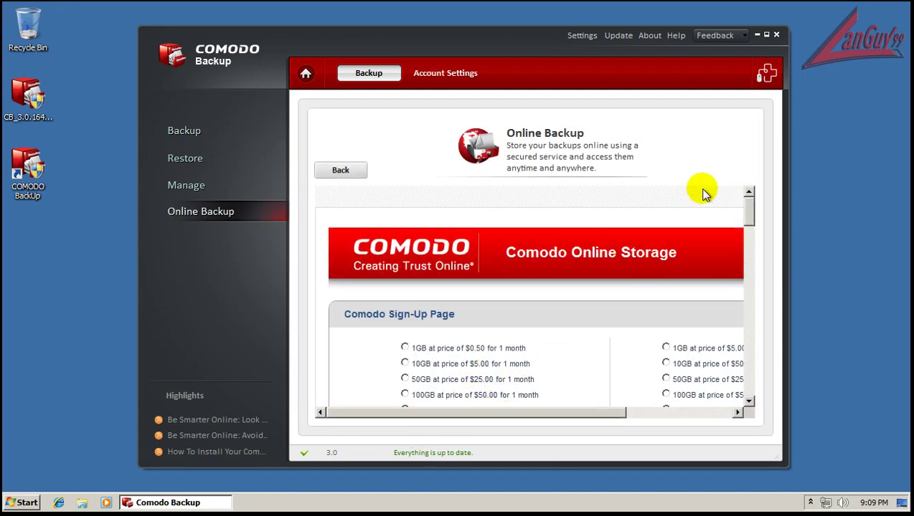
pyautogui.click(766, 36)
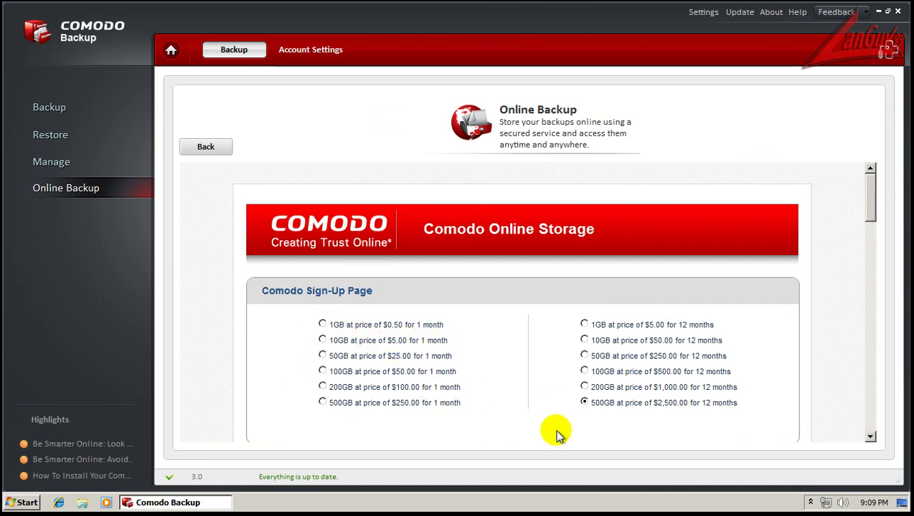
pyautogui.click(322, 387)
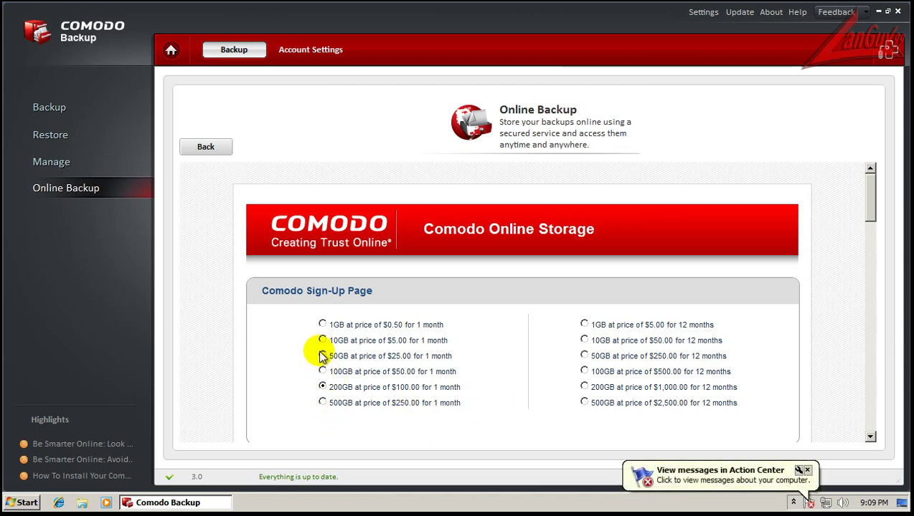
pyautogui.click(583, 340)
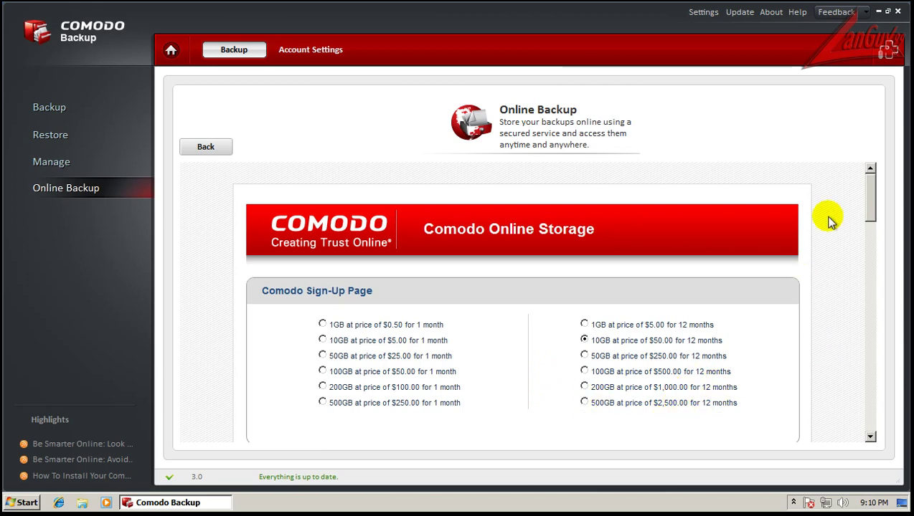
# Leave the sign-up page, close the Online Backup sign-in, and start a new backup.
pyautogui.moveTo(870, 210); pyautogui.dragTo(882, 136)
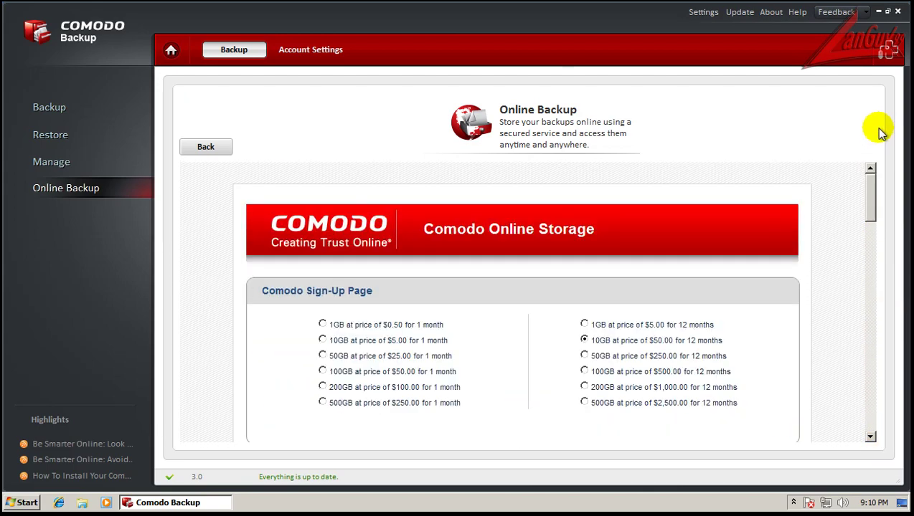
pyautogui.click(206, 148)
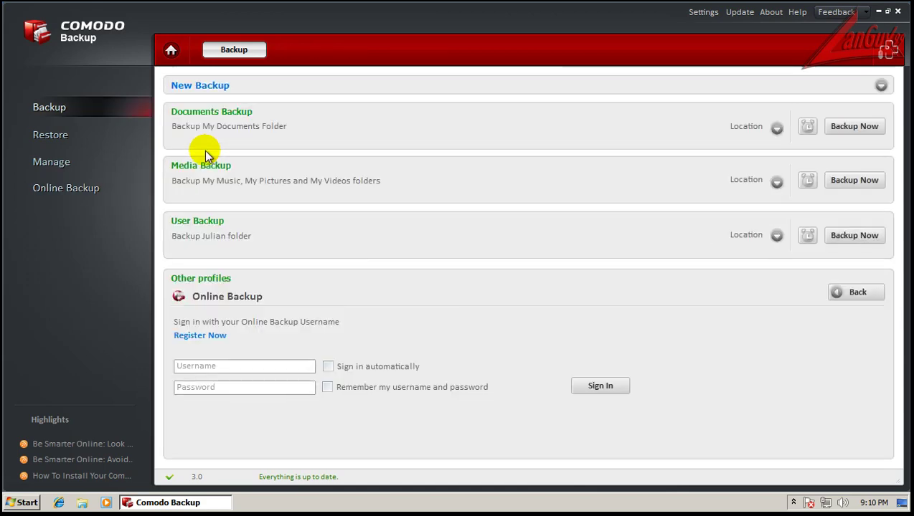
pyautogui.click(858, 294)
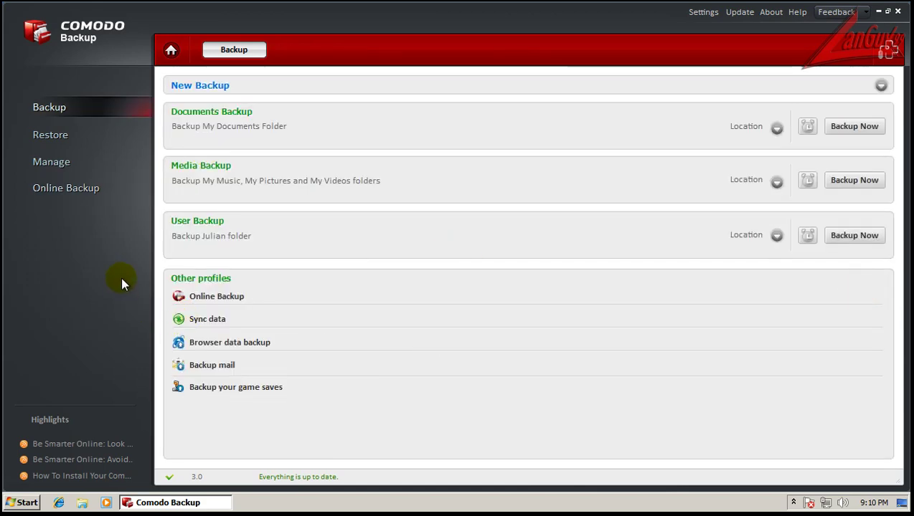
pyautogui.click(881, 86)
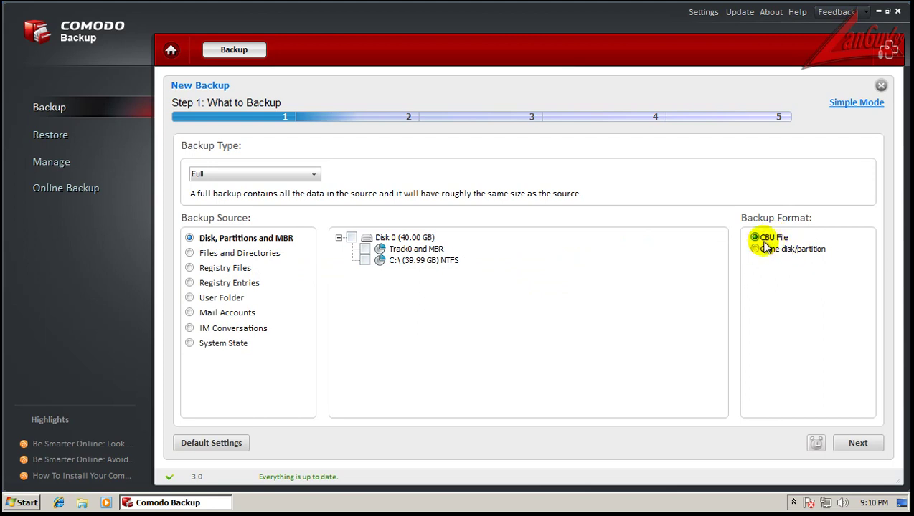
# Review the Files and Directories, Registry Files, Registry Entries and User Folder backup sources.
pyautogui.click(267, 254)
pyautogui.click(339, 237)
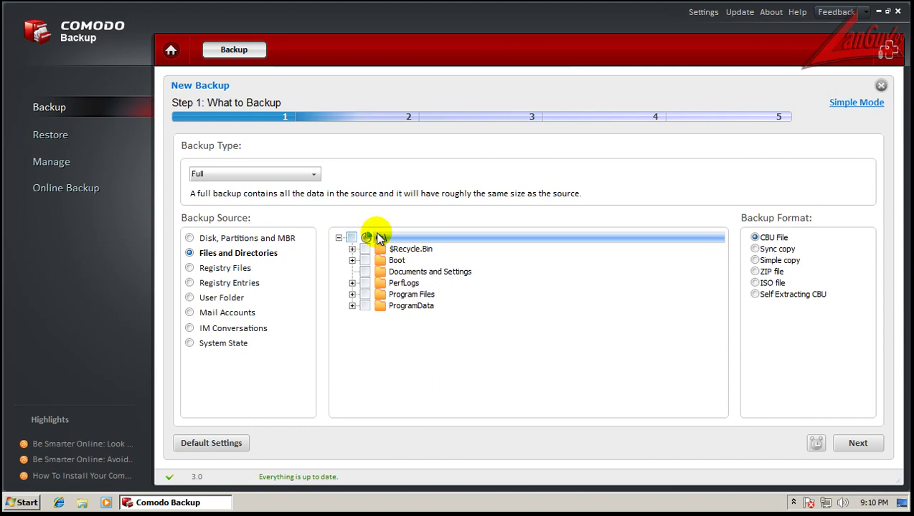
pyautogui.click(227, 271)
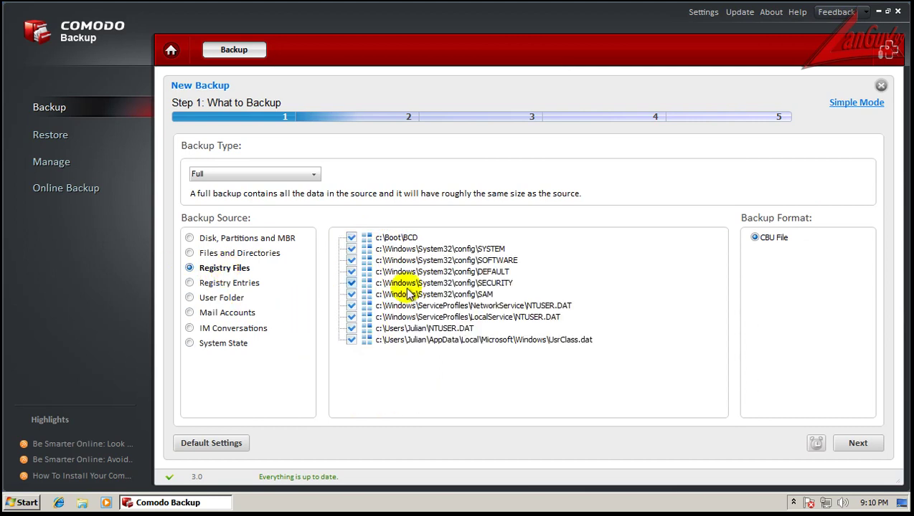
pyautogui.click(236, 284)
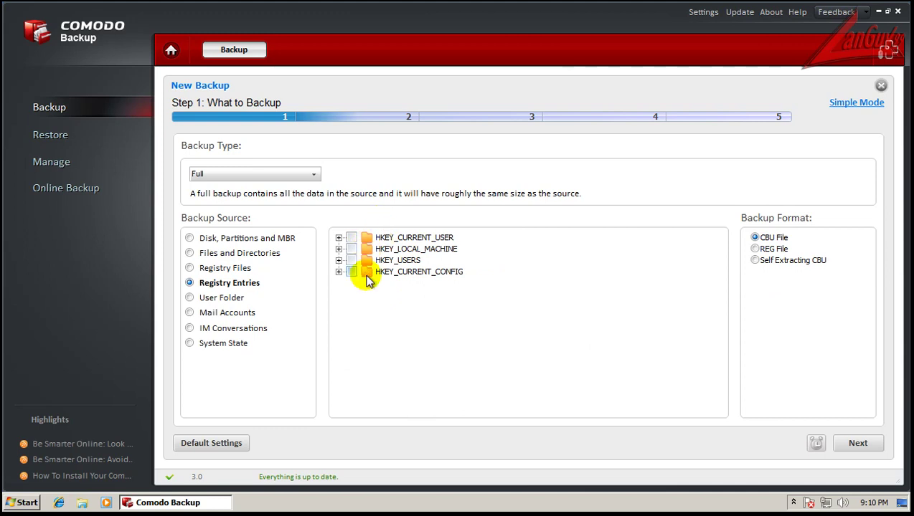
pyautogui.click(222, 298)
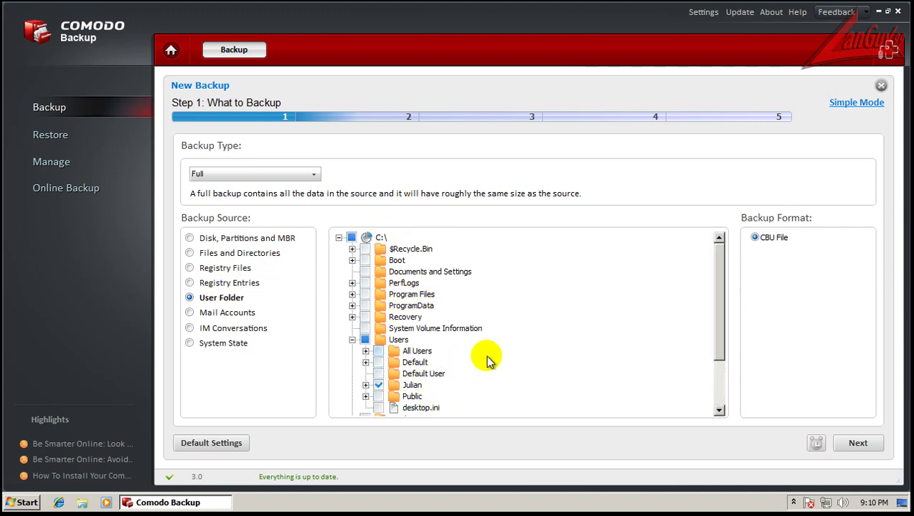
pyautogui.click(366, 385)
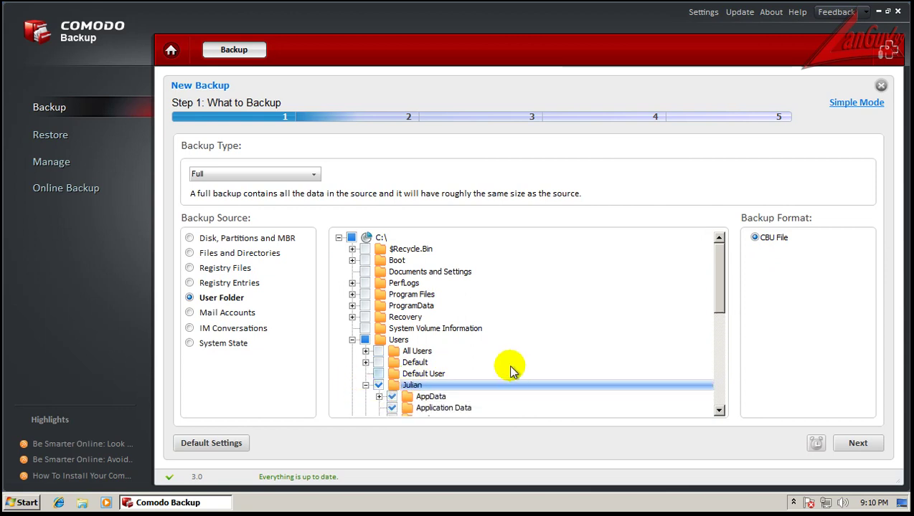
pyautogui.scroll(-1, 379, 352)
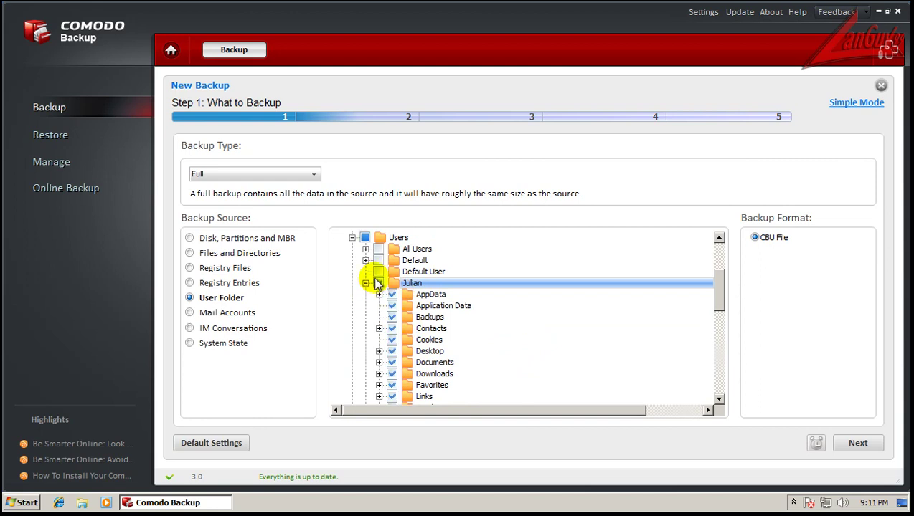
# Check Mail Accounts and IM Conversations, then set the source to System State, inspecting its Windows folder.
pyautogui.click(222, 312)
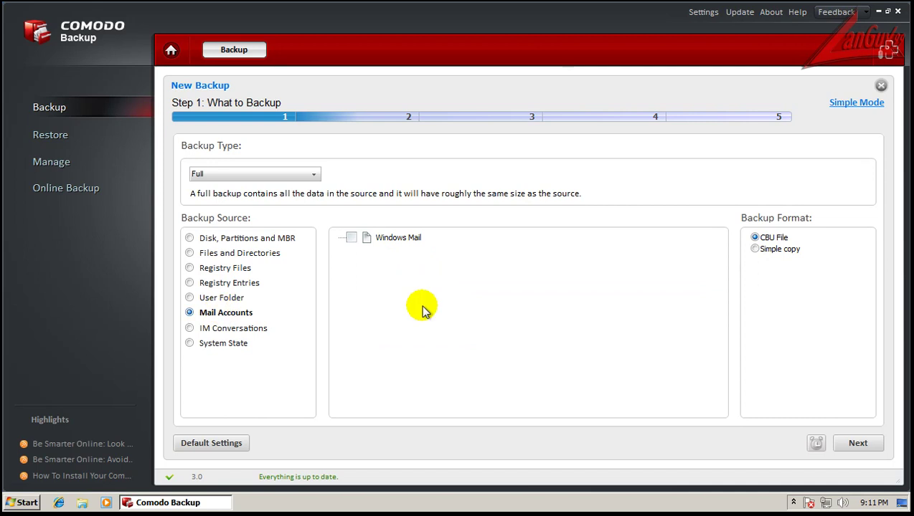
pyautogui.click(250, 335)
pyautogui.click(238, 349)
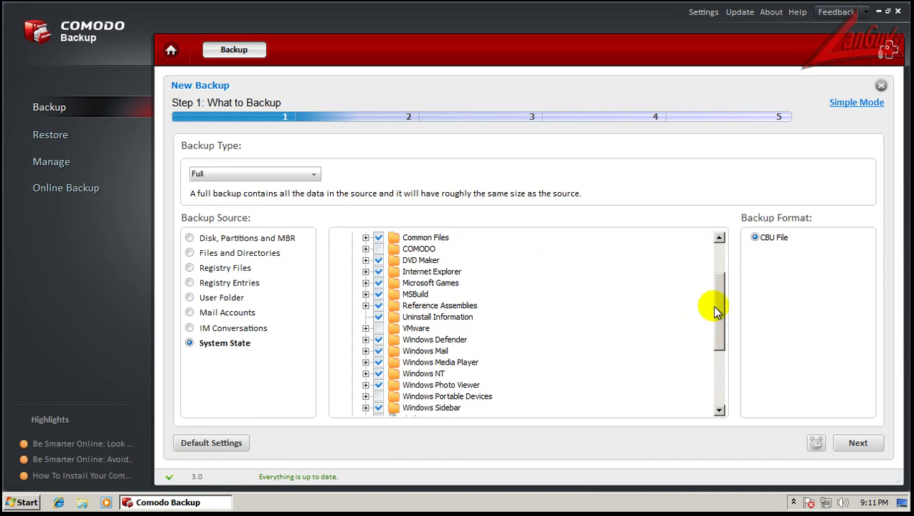
pyautogui.moveTo(715, 315); pyautogui.dragTo(719, 270)
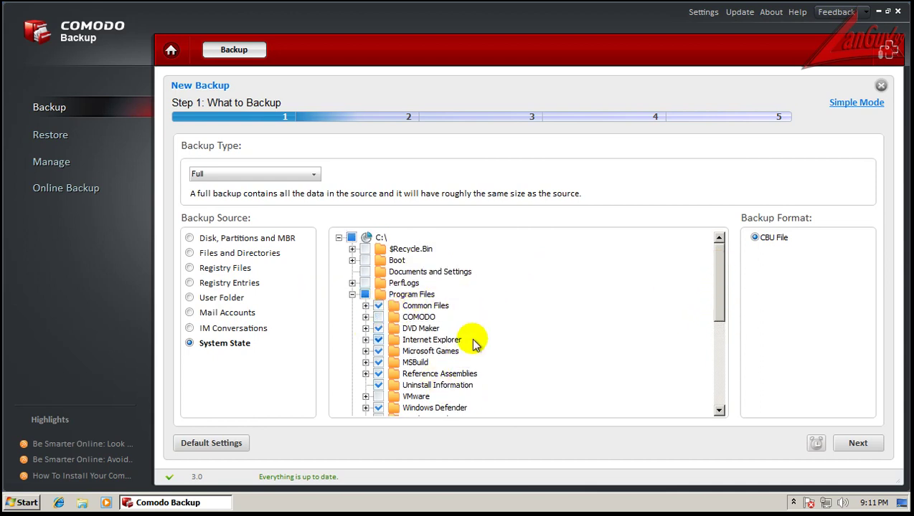
pyautogui.moveTo(717, 292); pyautogui.dragTo(721, 385)
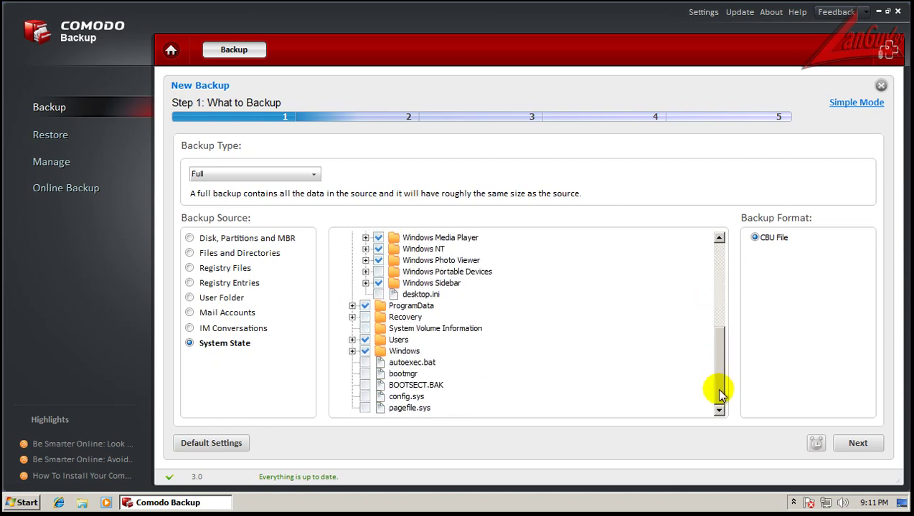
pyautogui.click(353, 351)
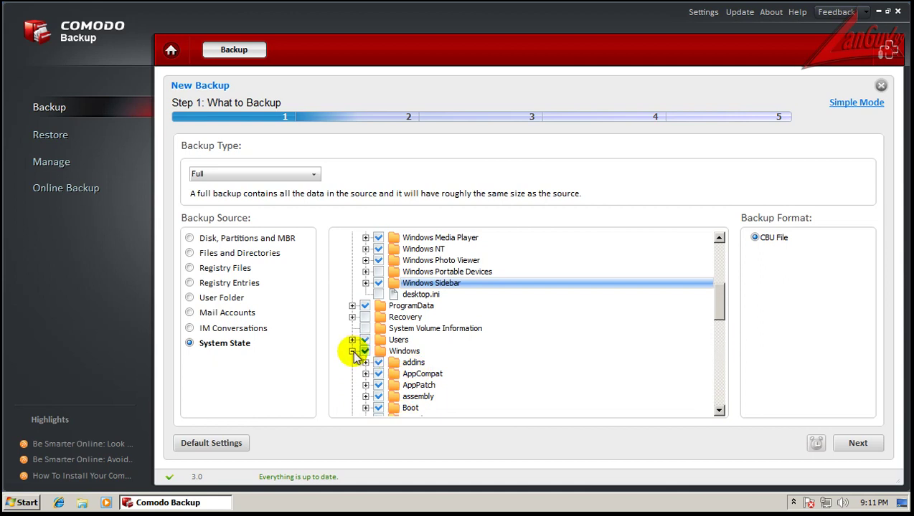
pyautogui.click(352, 350)
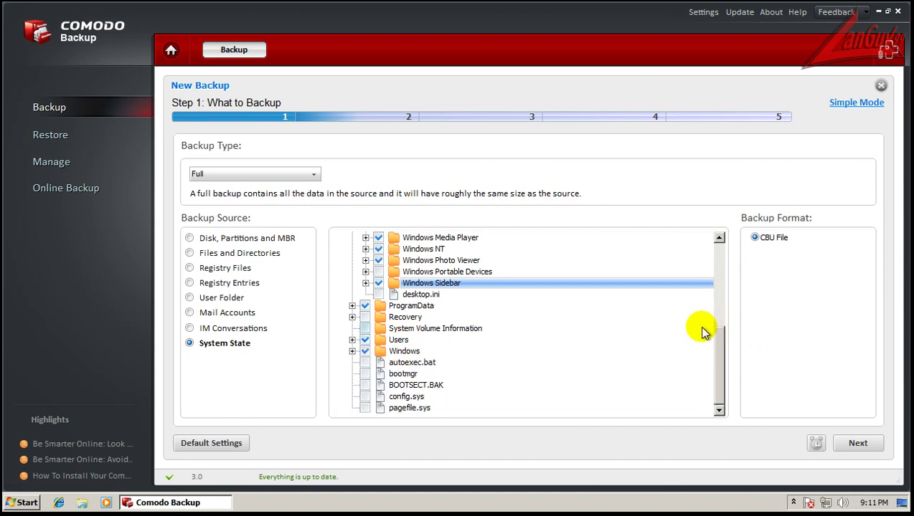
pyautogui.click(295, 173)
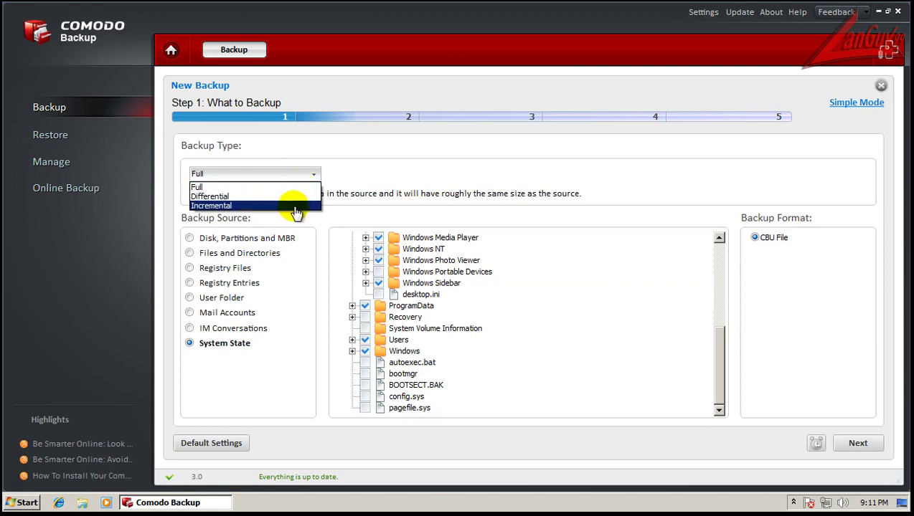
# Set the backup type to Incremental and look for an existing backup on this computer.
pyautogui.click(296, 205)
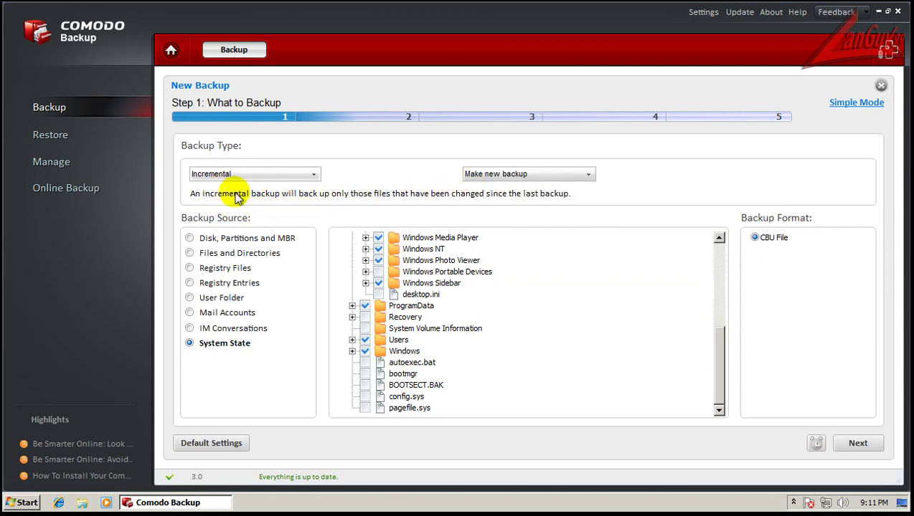
pyautogui.click(566, 176)
pyautogui.click(530, 200)
pyautogui.click(799, 177)
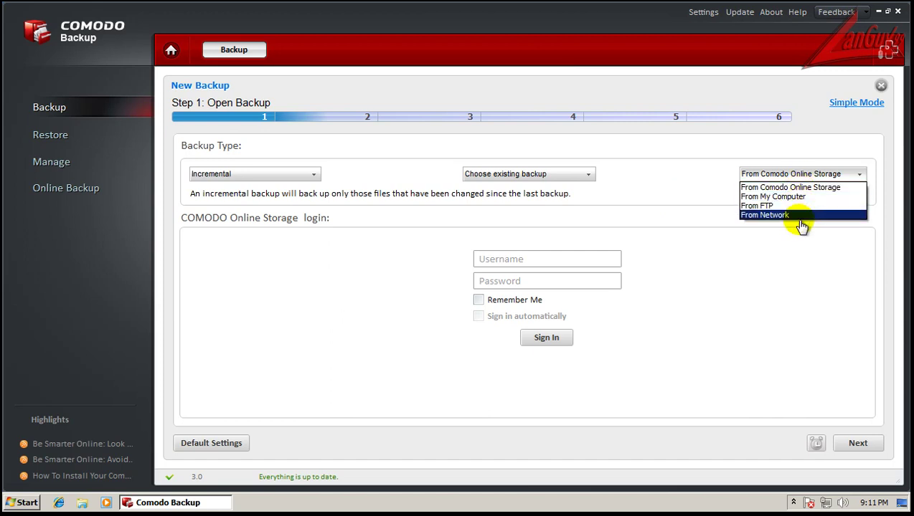
pyautogui.click(809, 199)
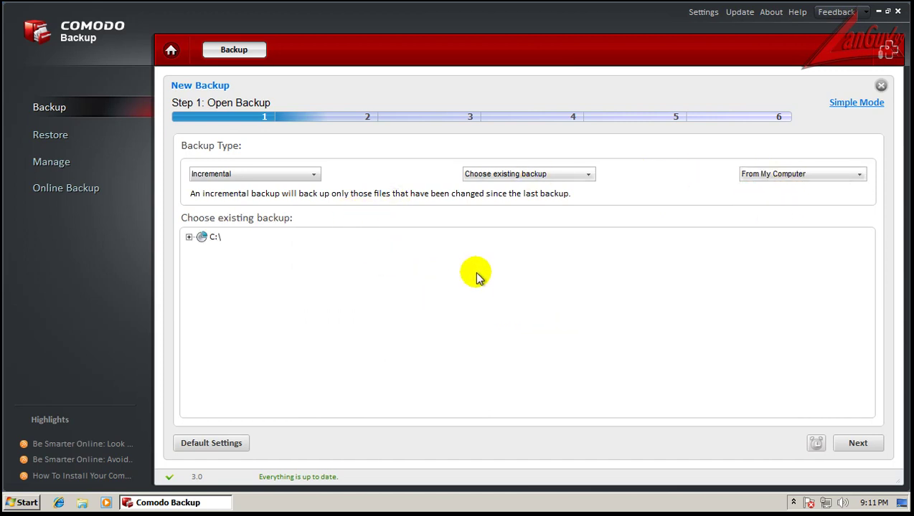
# Switch back to making a new backup and choose My Computer as the destination.
pyautogui.click(517, 174)
pyautogui.click(517, 185)
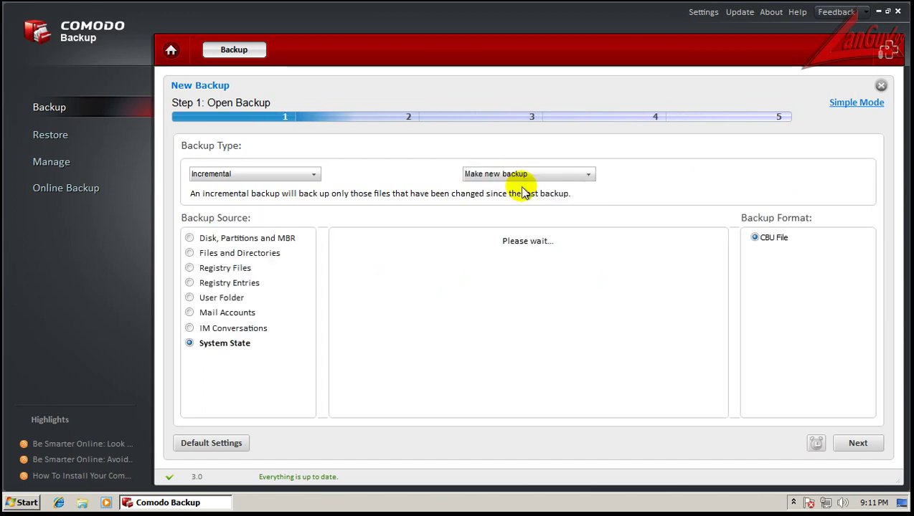
pyautogui.click(849, 445)
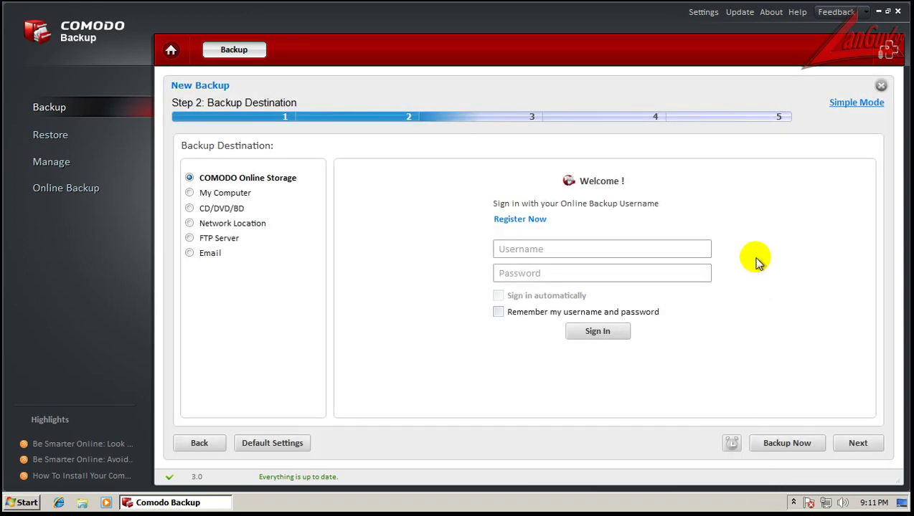
pyautogui.click(223, 195)
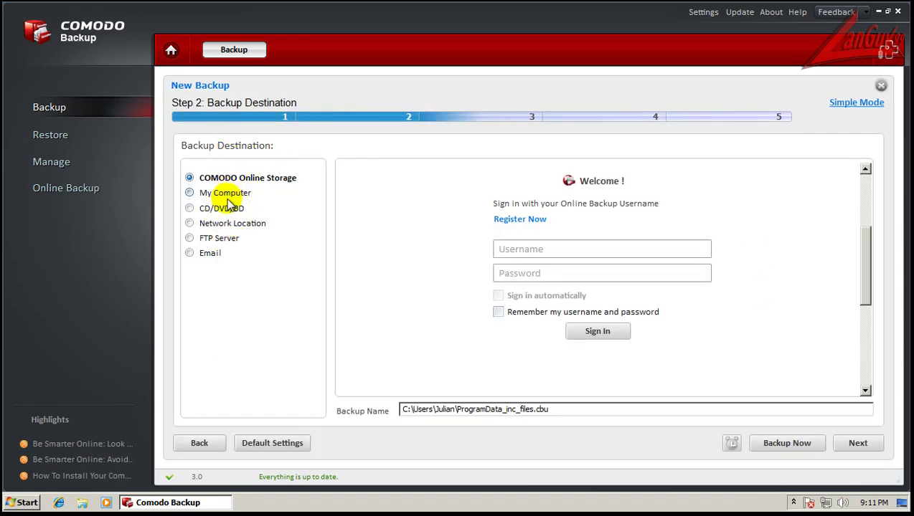
# Reach Archive Settings, view the Split Backup sizes, then leave splitting off with Low compression.
pyautogui.click(857, 444)
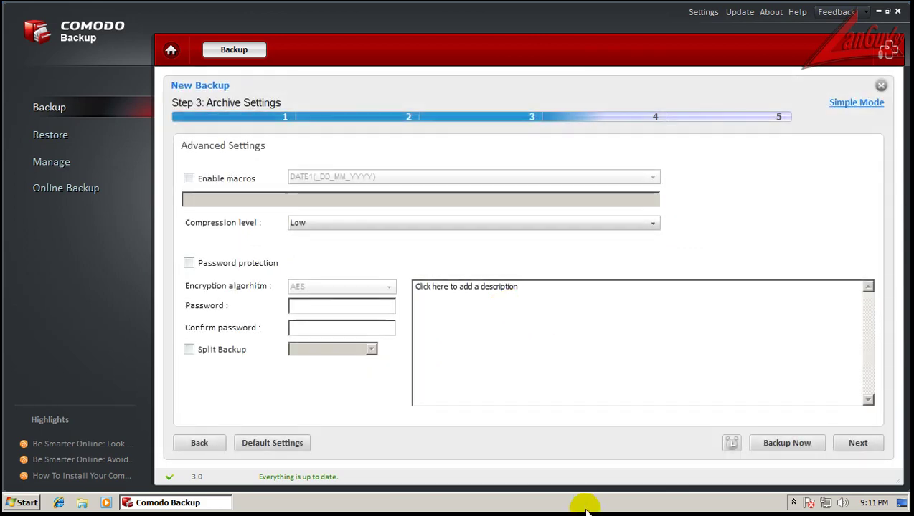
pyautogui.click(188, 447)
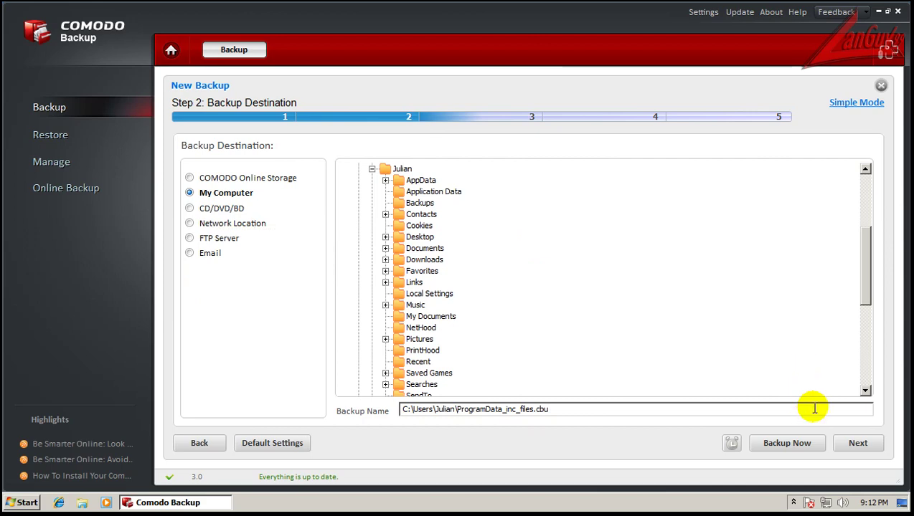
pyautogui.click(859, 444)
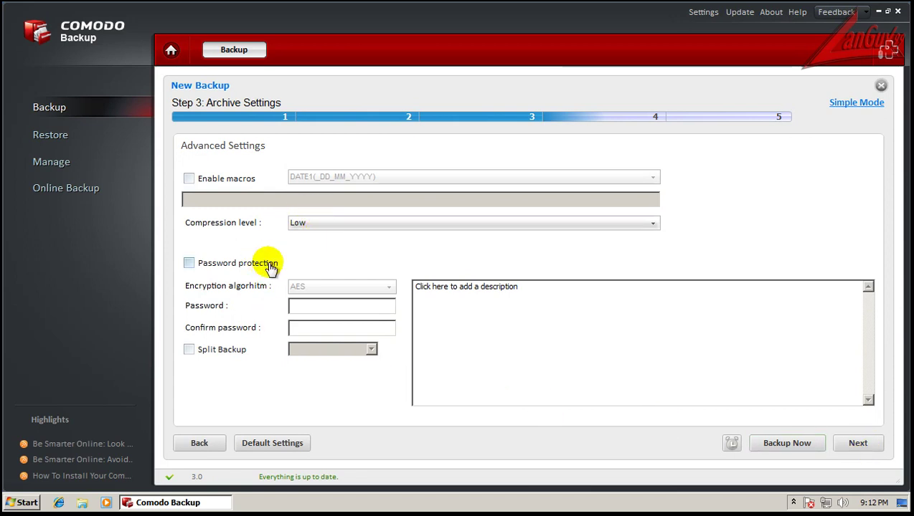
pyautogui.click(247, 350)
pyautogui.click(370, 350)
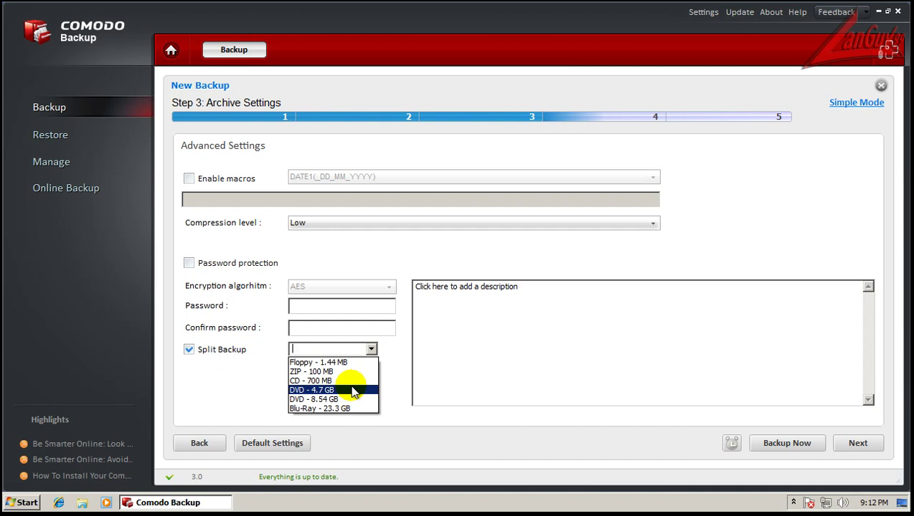
pyautogui.click(359, 350)
pyautogui.click(220, 351)
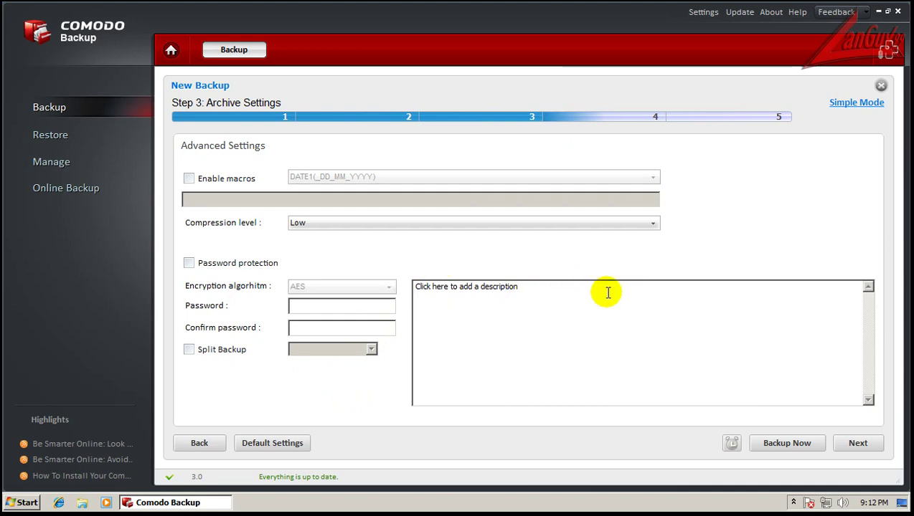
# On Backup Options, set both Processor Usage and Disk (Network) Usage to Low.
pyautogui.click(859, 445)
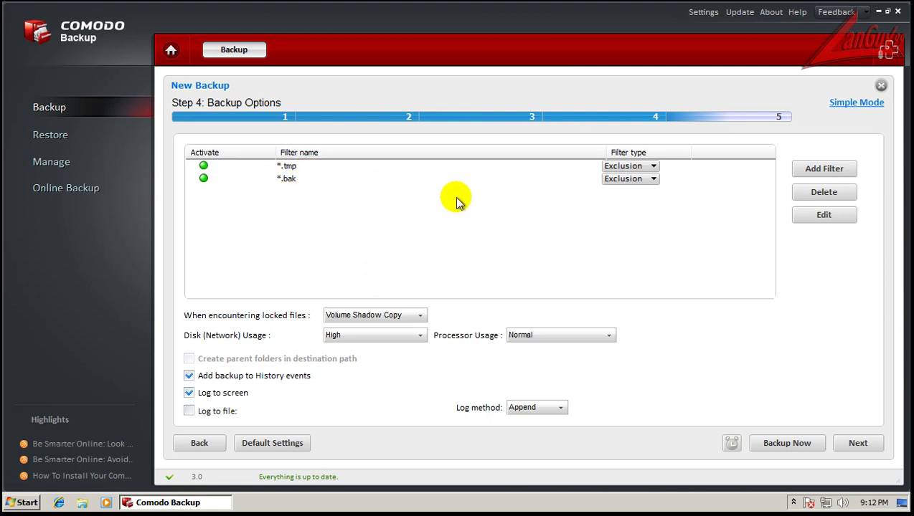
pyautogui.click(385, 339)
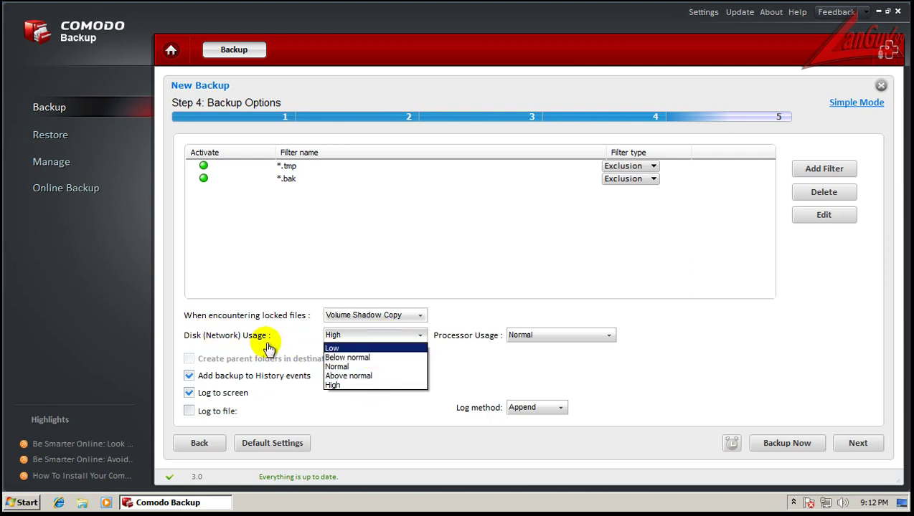
pyautogui.click(566, 341)
pyautogui.click(567, 338)
pyautogui.click(515, 347)
pyautogui.click(420, 337)
pyautogui.click(390, 347)
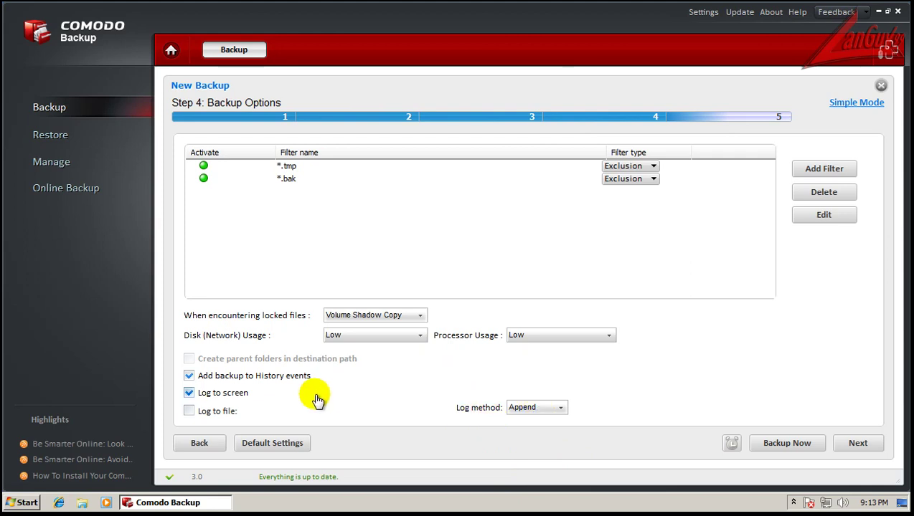
# Advance to the external tasks step, switch to simple mode, then go Home to the Summary page.
pyautogui.click(858, 443)
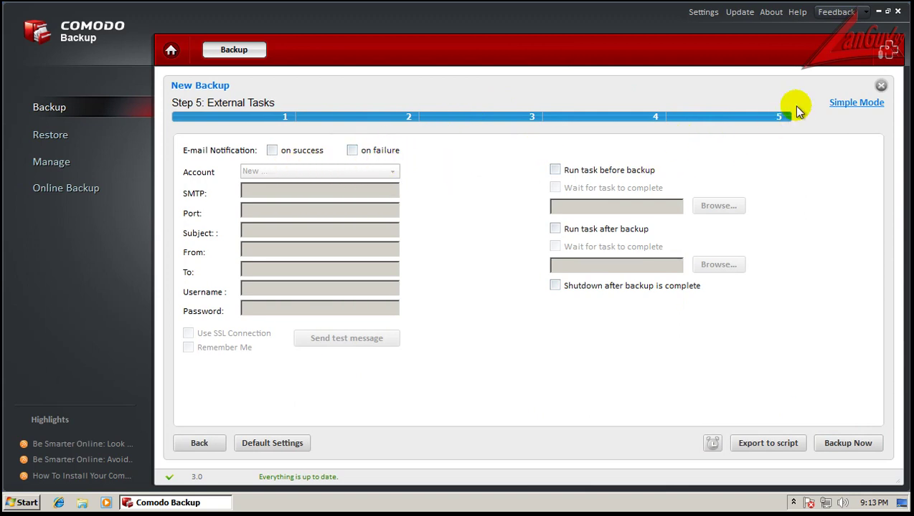
pyautogui.click(853, 104)
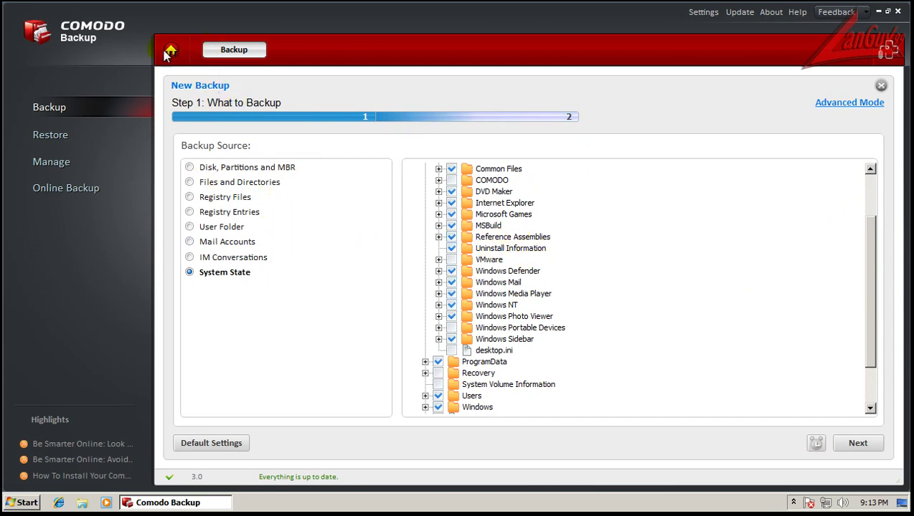
pyautogui.click(171, 52)
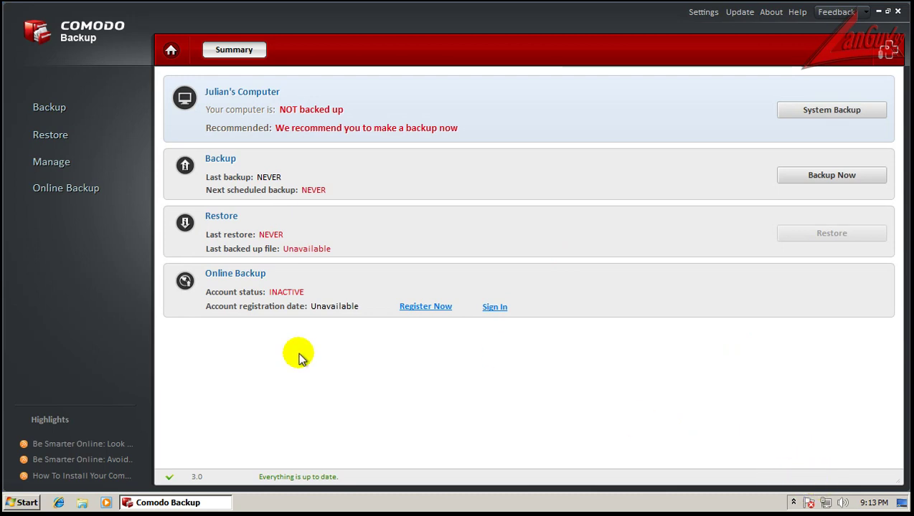
# Try the My Computer, Network Location and FTP Server restore sources, then open Recent Events.
pyautogui.click(52, 136)
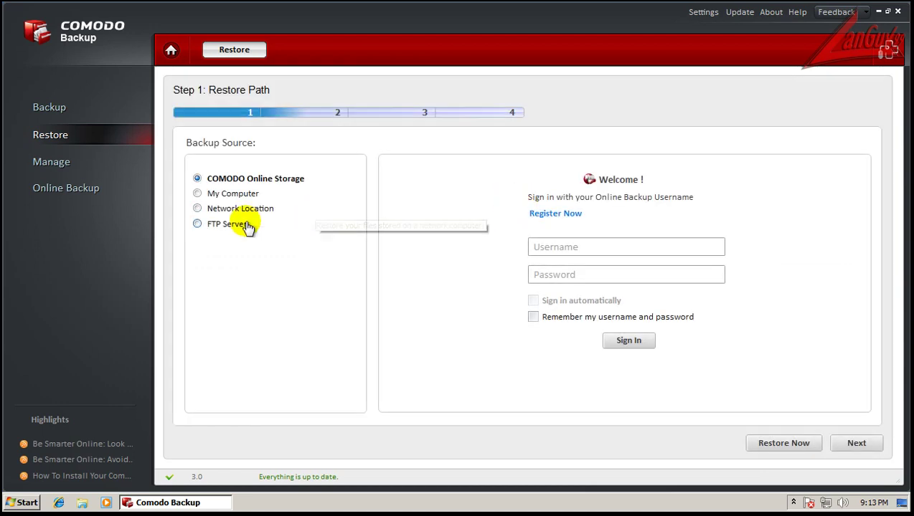
pyautogui.click(234, 195)
pyautogui.click(240, 210)
pyautogui.click(233, 225)
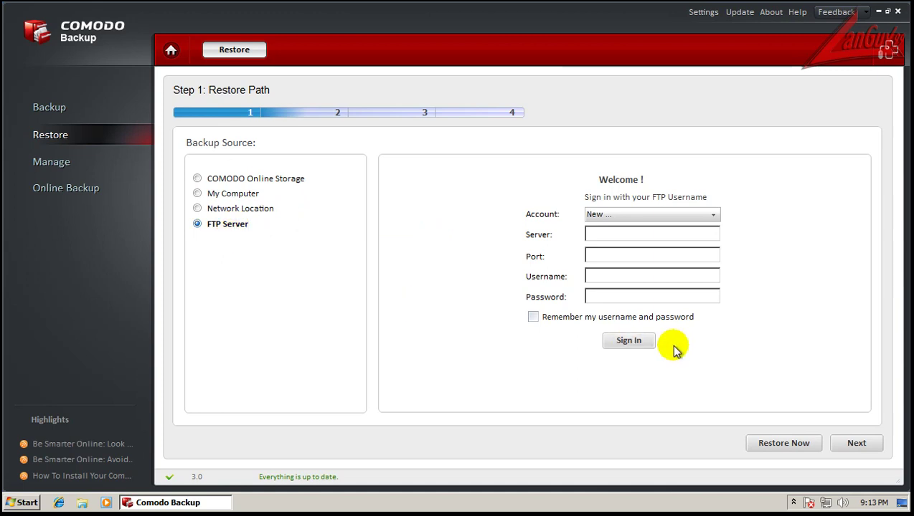
pyautogui.click(858, 443)
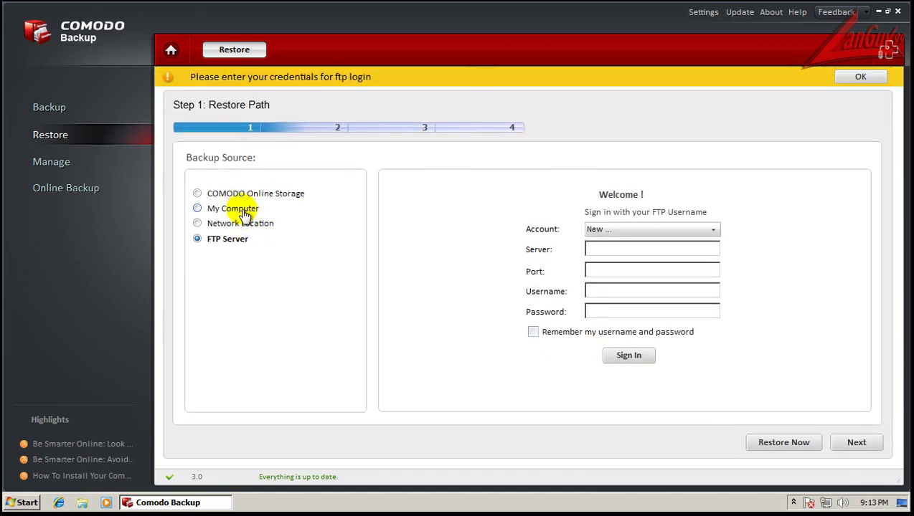
pyautogui.click(236, 209)
pyautogui.click(66, 164)
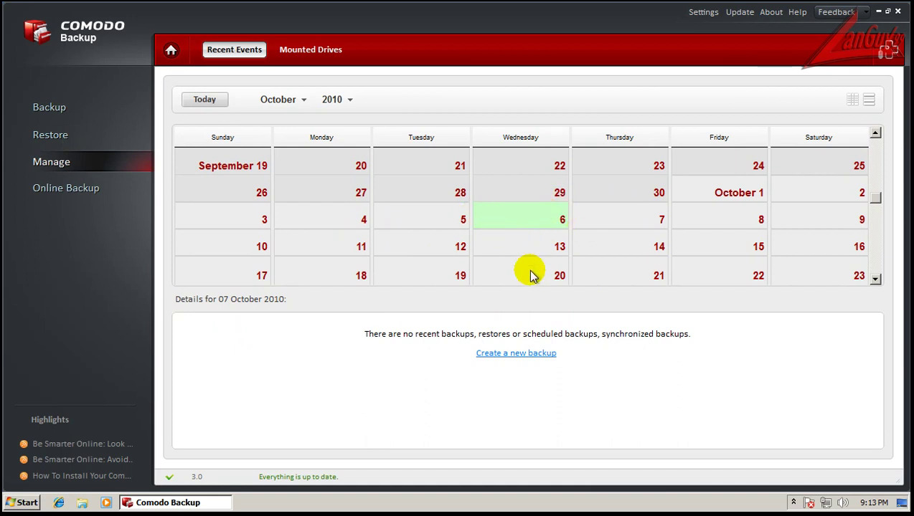
# View the 6 October details and online Account Settings, then reopen the New Backup wizard.
pyautogui.click(500, 217)
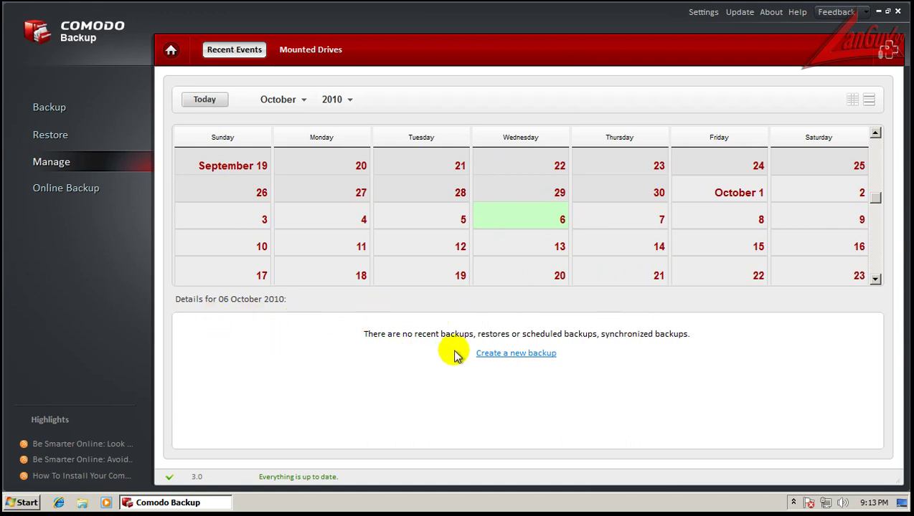
pyautogui.click(108, 193)
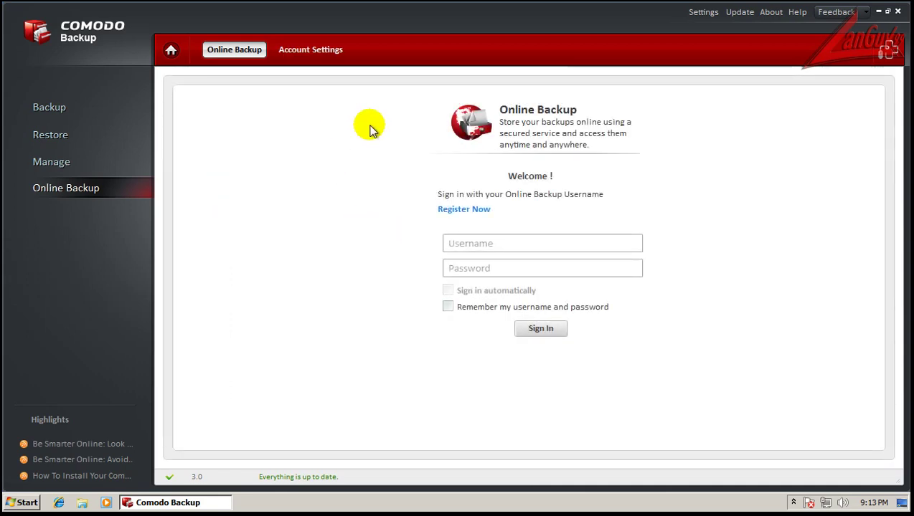
pyautogui.click(294, 53)
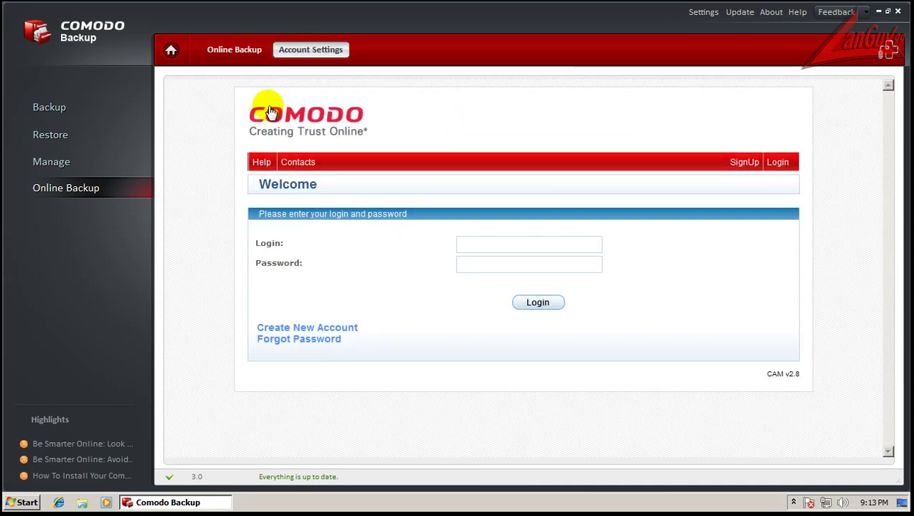
pyautogui.click(211, 59)
pyautogui.click(57, 115)
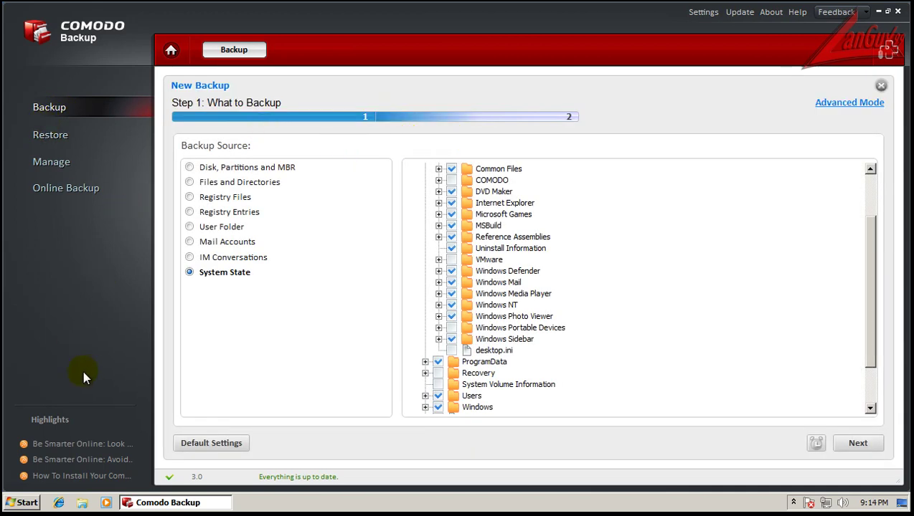
pyautogui.click(85, 446)
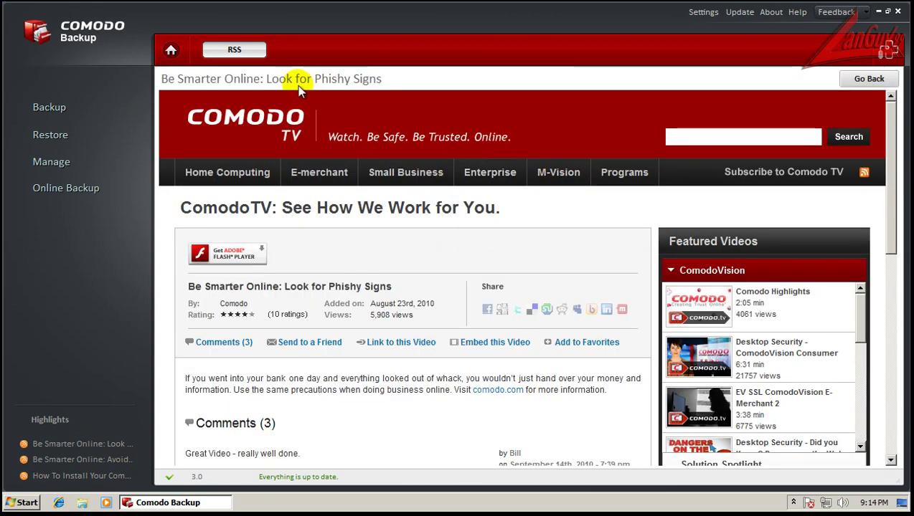
pyautogui.moveTo(895, 120)
pyautogui.mouseDown()
pyautogui.moveTo(881, 259)
pyautogui.moveTo(905, 111)
pyautogui.mouseUp()
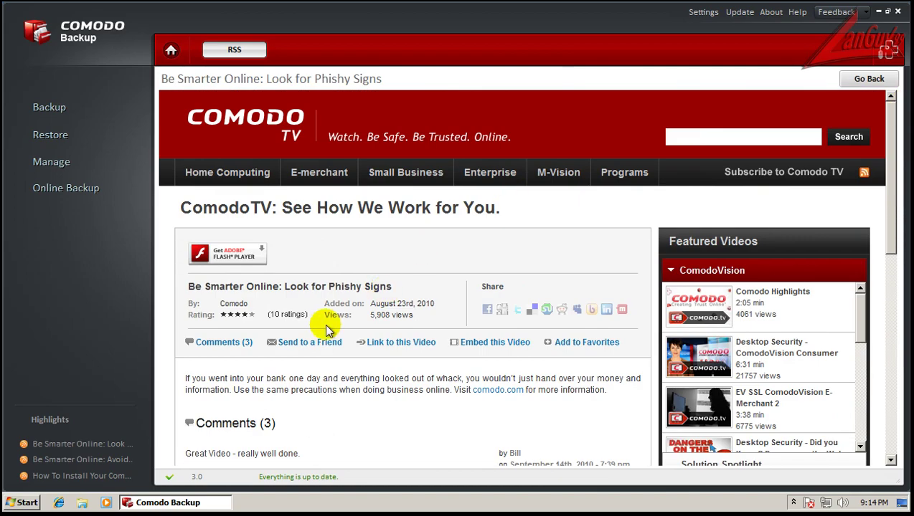
pyautogui.click(93, 461)
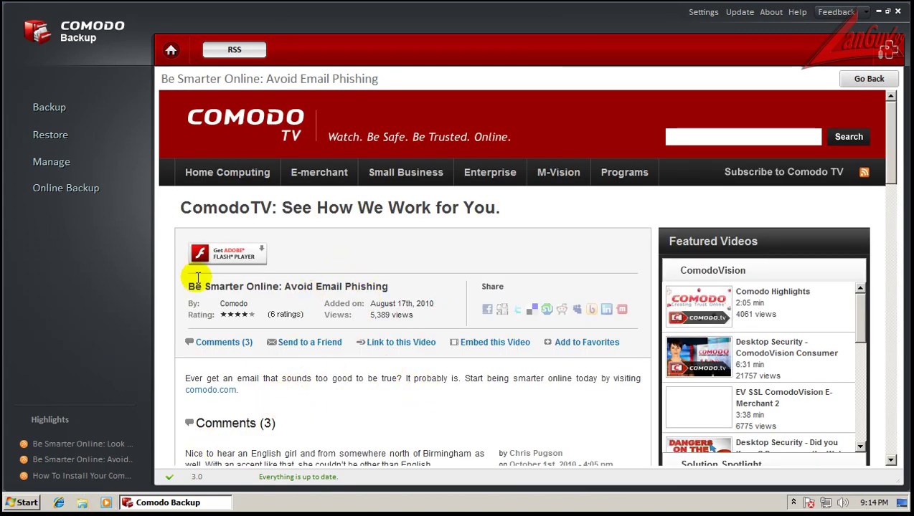
pyautogui.click(61, 108)
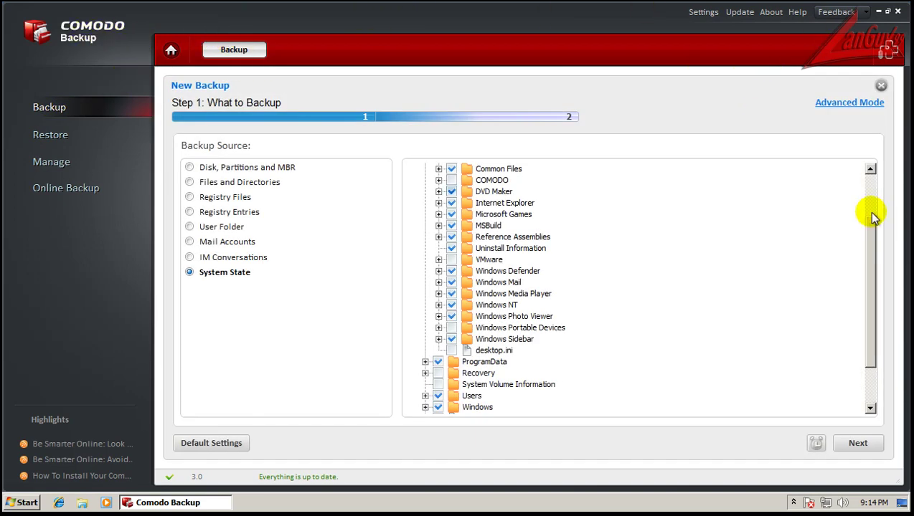
# Scroll the file tree up, pass through Restore and Backup, and go to the Summary page.
pyautogui.moveTo(873, 218); pyautogui.dragTo(874, 181)
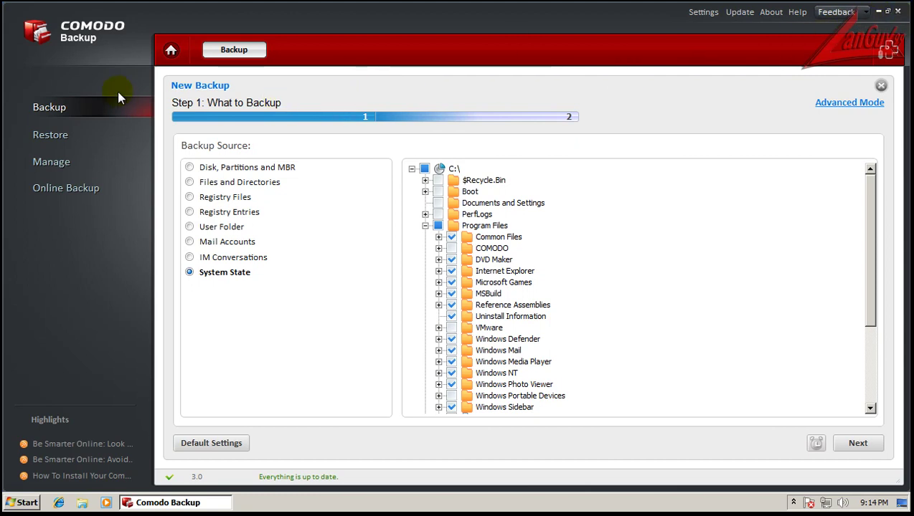
pyautogui.click(57, 137)
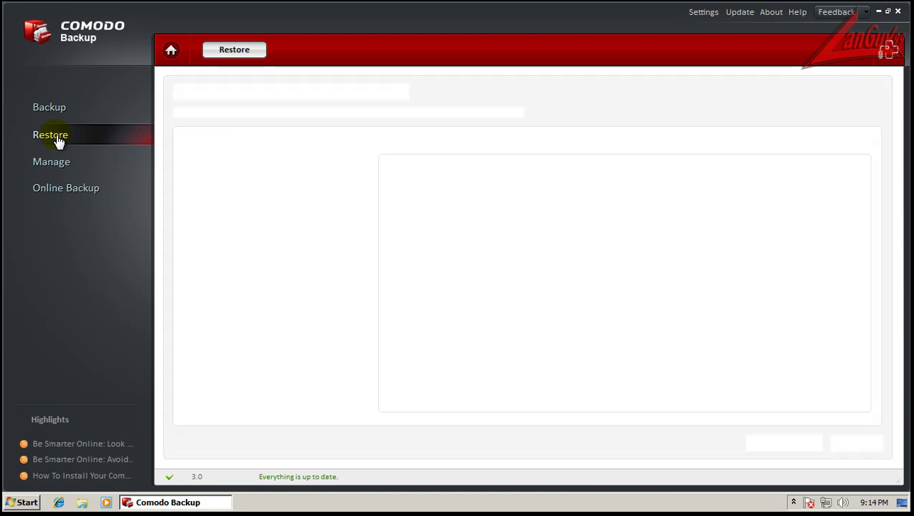
pyautogui.click(49, 113)
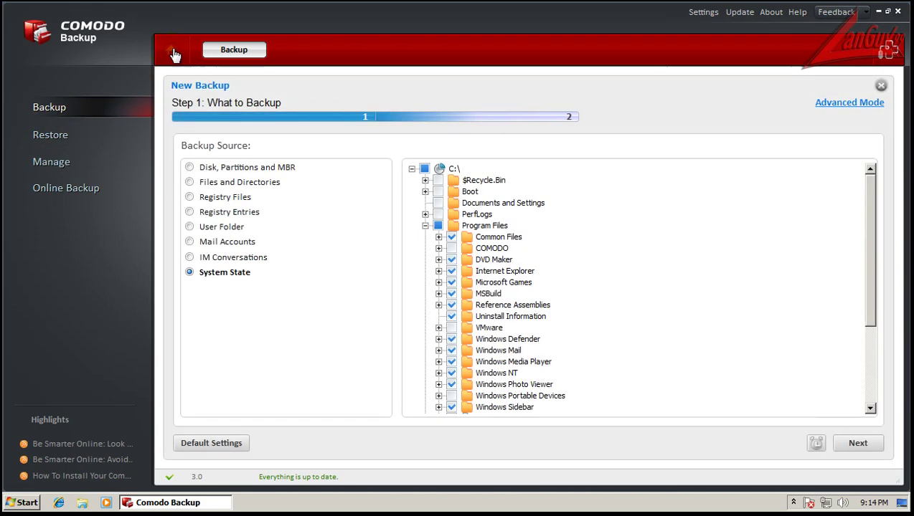
pyautogui.click(172, 53)
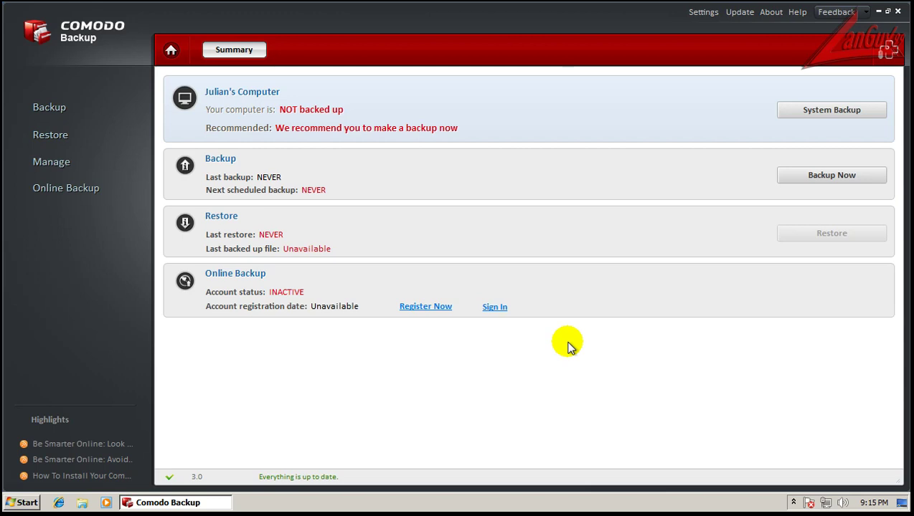
# Close Comodo Backup and open Task Manager's Processes list showing all users' processes.
pyautogui.click(897, 12)
pyautogui.rightClick(631, 503)
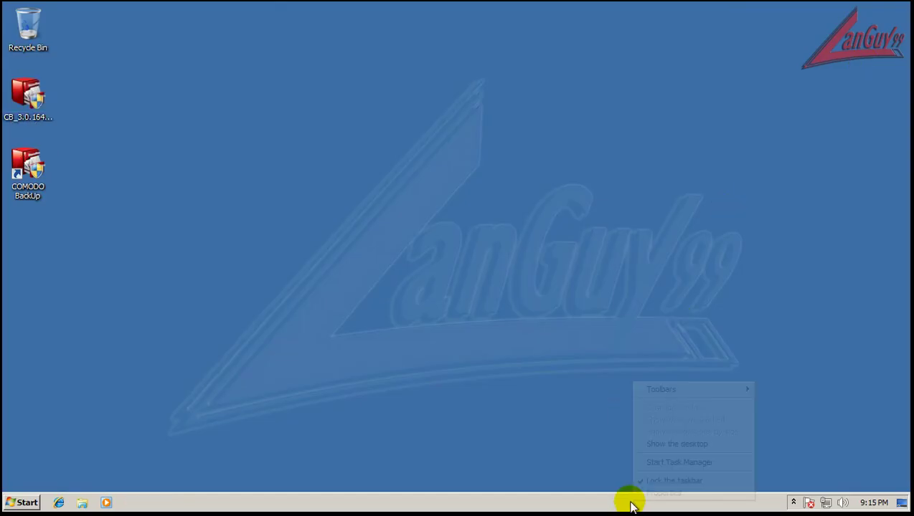
pyautogui.click(672, 464)
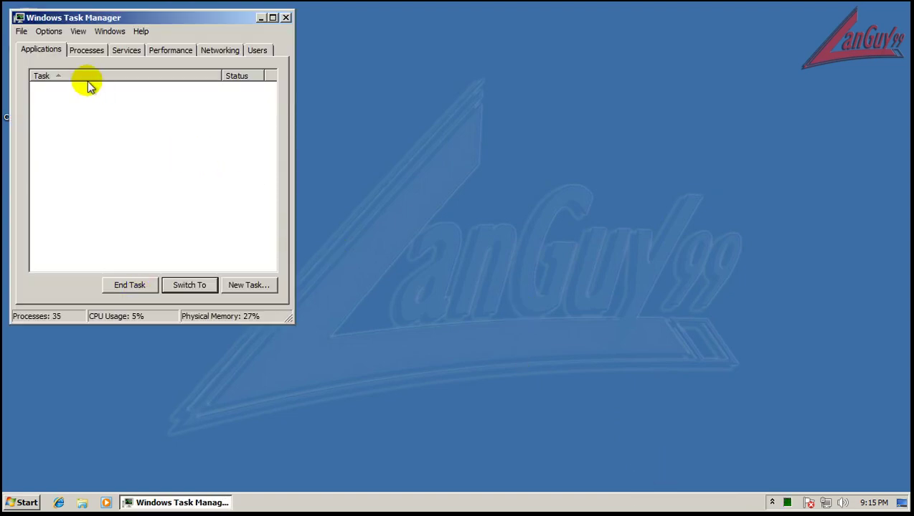
pyautogui.click(90, 52)
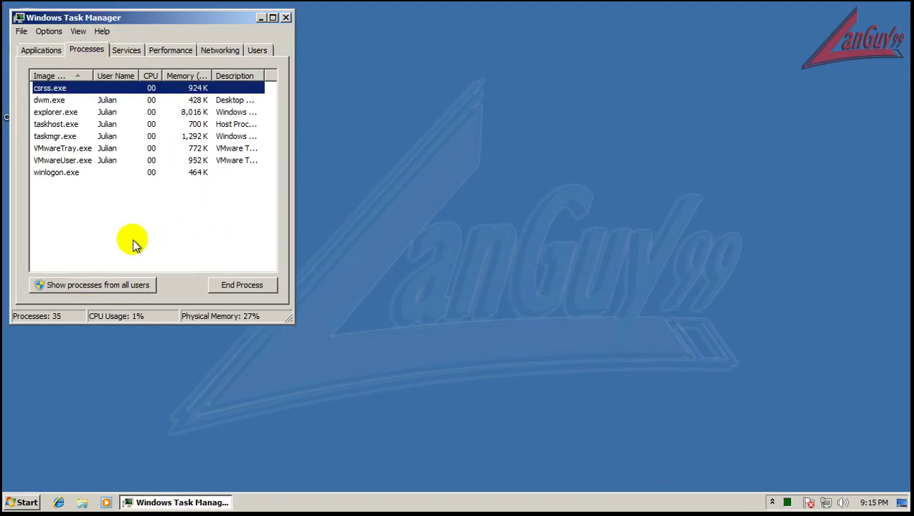
pyautogui.click(118, 293)
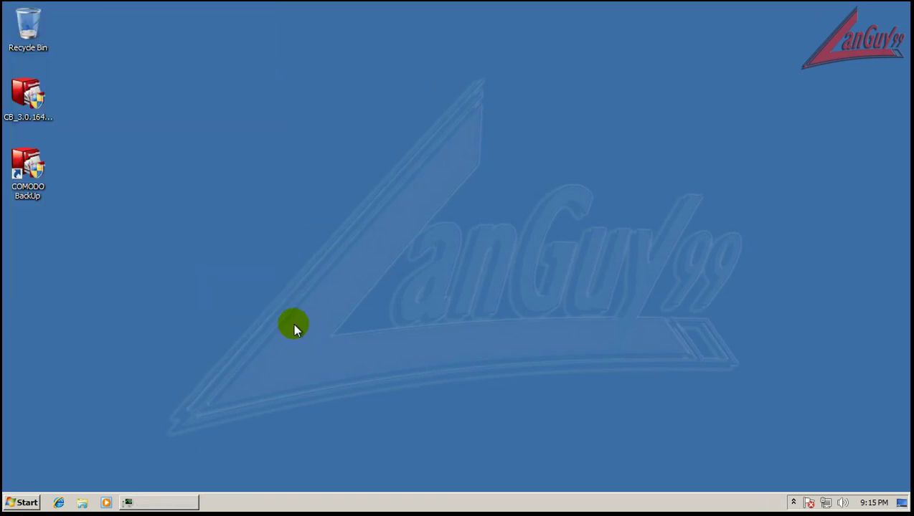
# Sort the enlarged process list by Description, locate COSService, then close Task Manager.
pyautogui.moveTo(290, 320); pyautogui.dragTo(614, 431)
pyautogui.moveTo(265, 76); pyautogui.dragTo(379, 75)
pyautogui.click(299, 75)
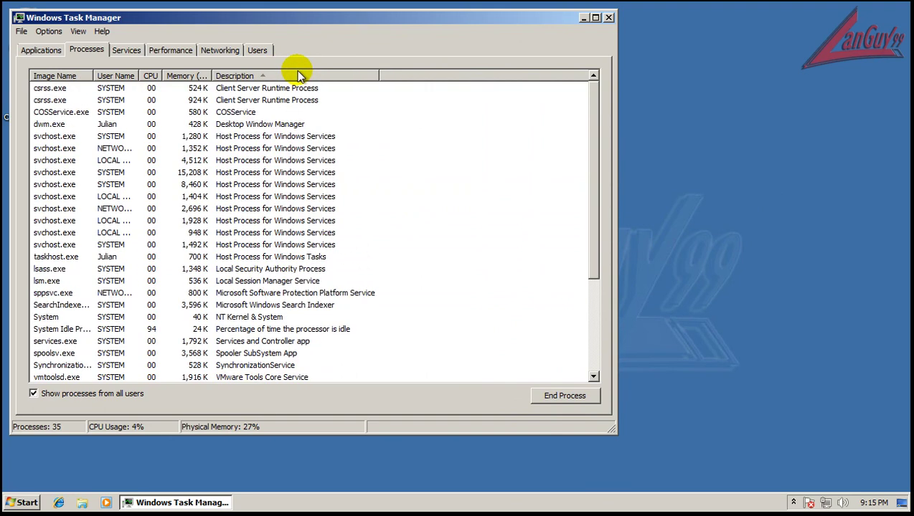
pyautogui.click(234, 115)
pyautogui.scroll(-2, 330, 218)
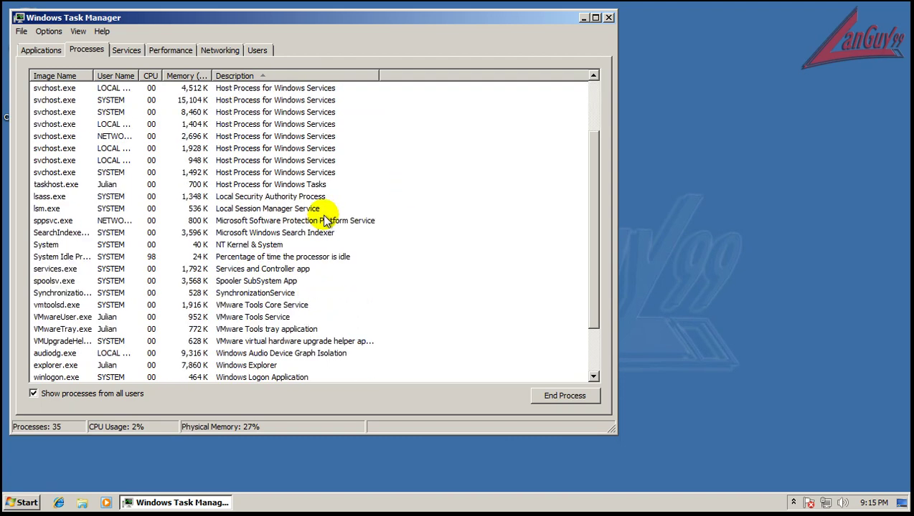
pyautogui.click(264, 290)
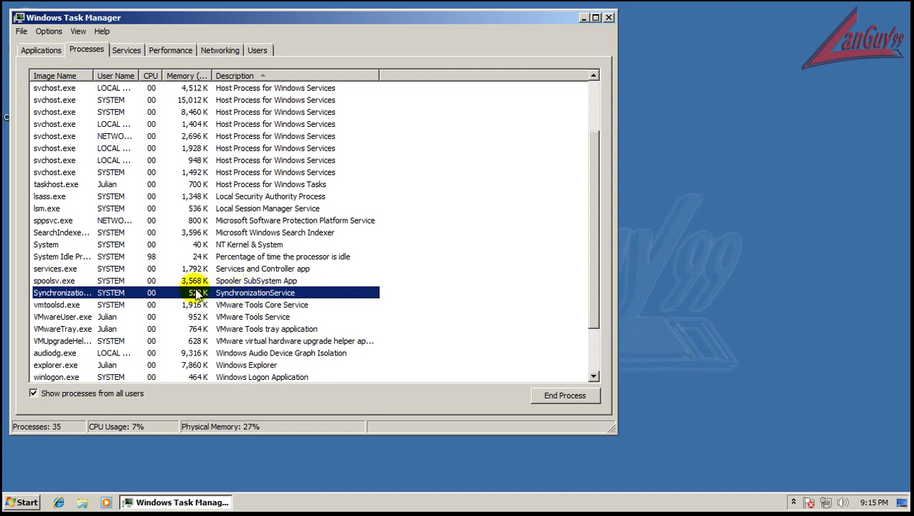
pyautogui.scroll(-2, 363, 285)
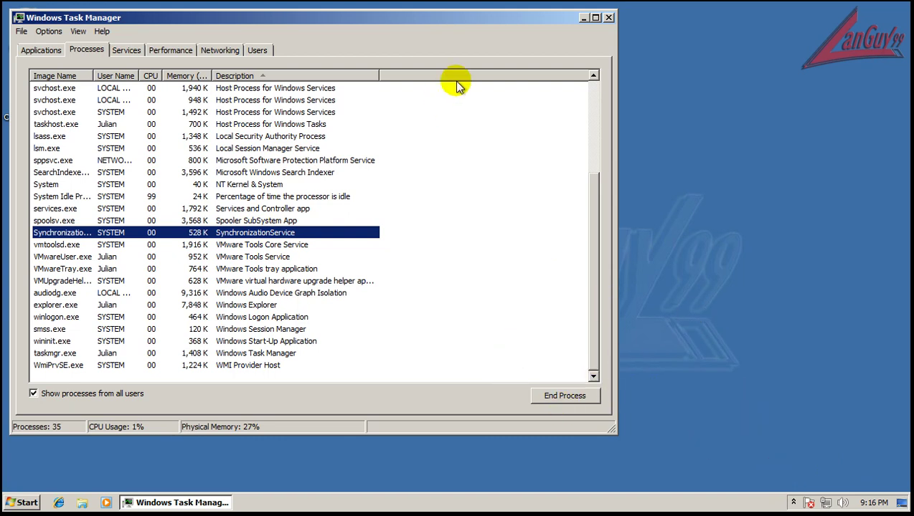
pyautogui.click(608, 17)
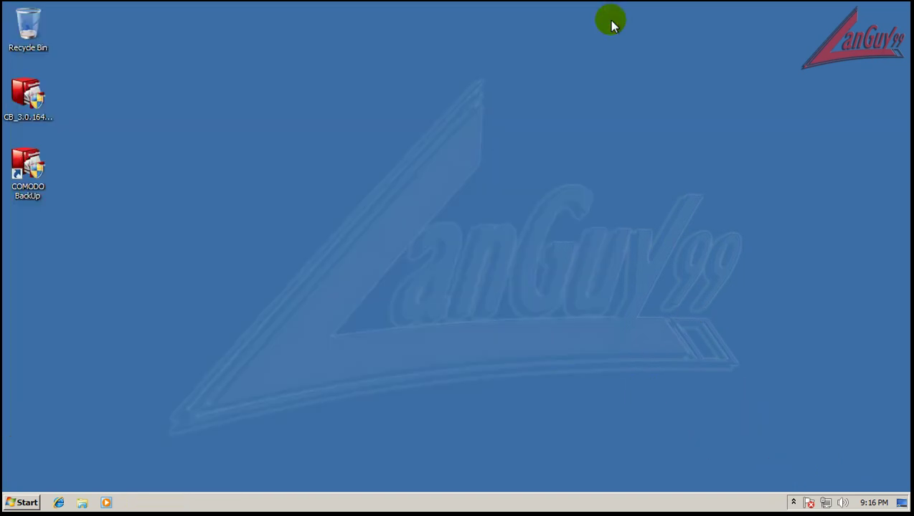